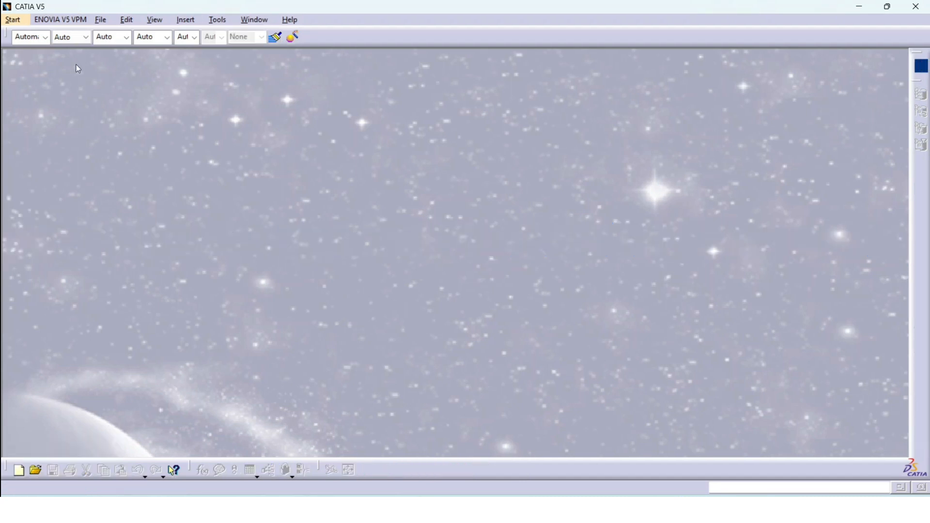
# Create a new Part Design part named "Design Table" with hybrid design enabled and maximize its document window.
pyautogui.click(13, 22)
pyautogui.moveTo(35, 53)
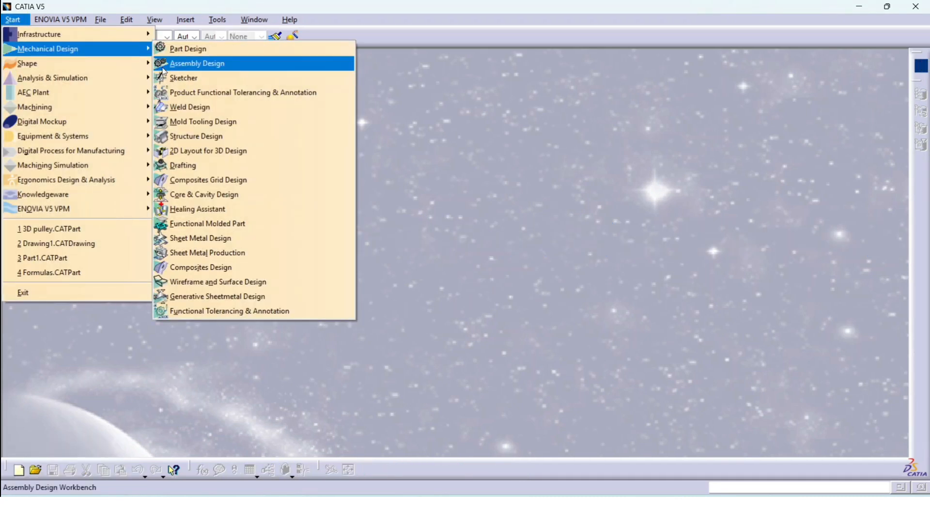
pyautogui.click(184, 49)
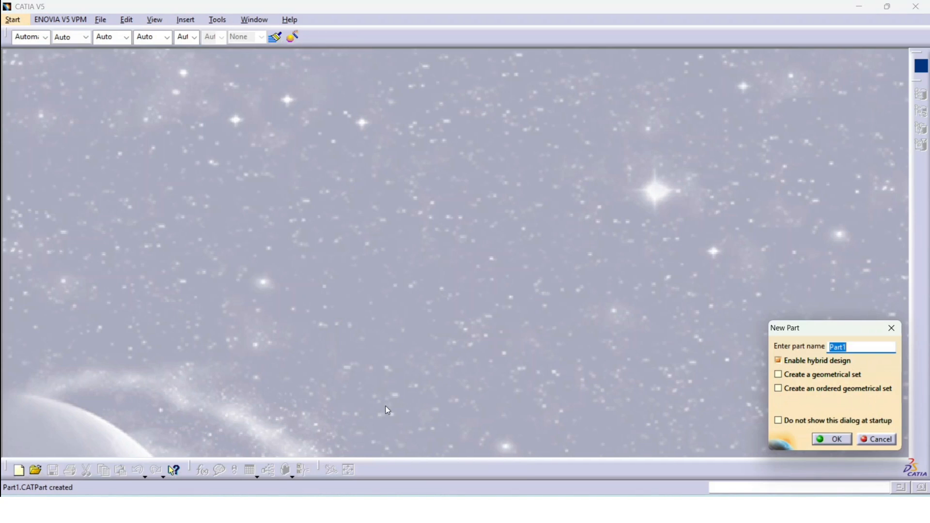
pyautogui.write('Design Tbale')
pyautogui.press('BackSpace')
pyautogui.press('BackSpace')
pyautogui.press('BackSpace')
pyautogui.press('BackSpace')
pyautogui.write('able')
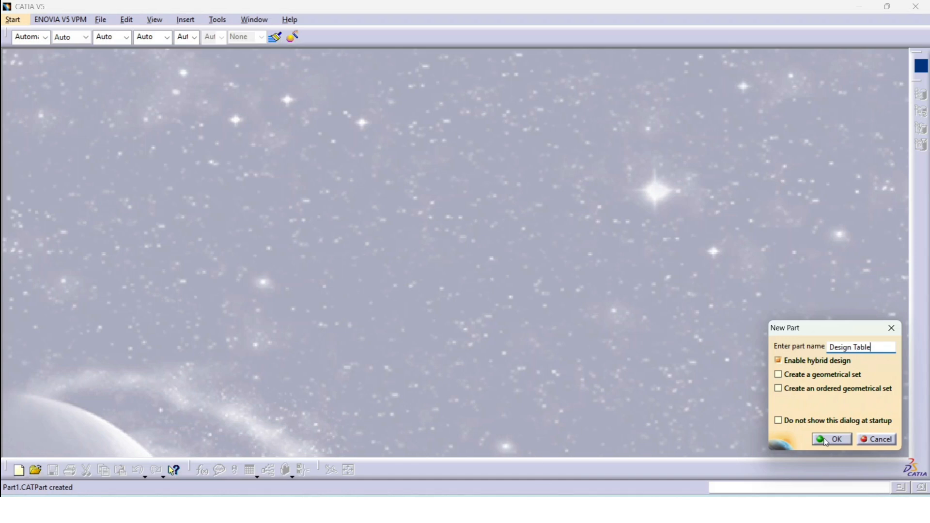
pyautogui.click(823, 439)
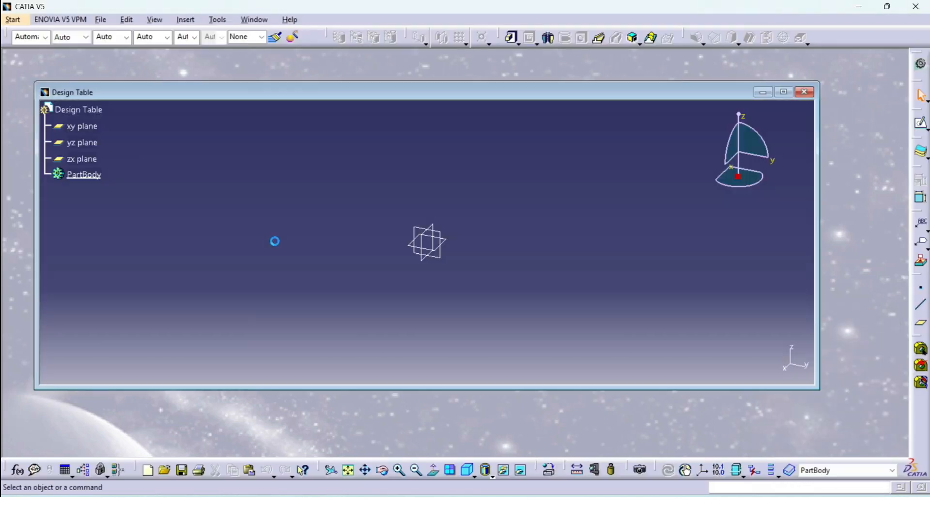
pyautogui.click(782, 91)
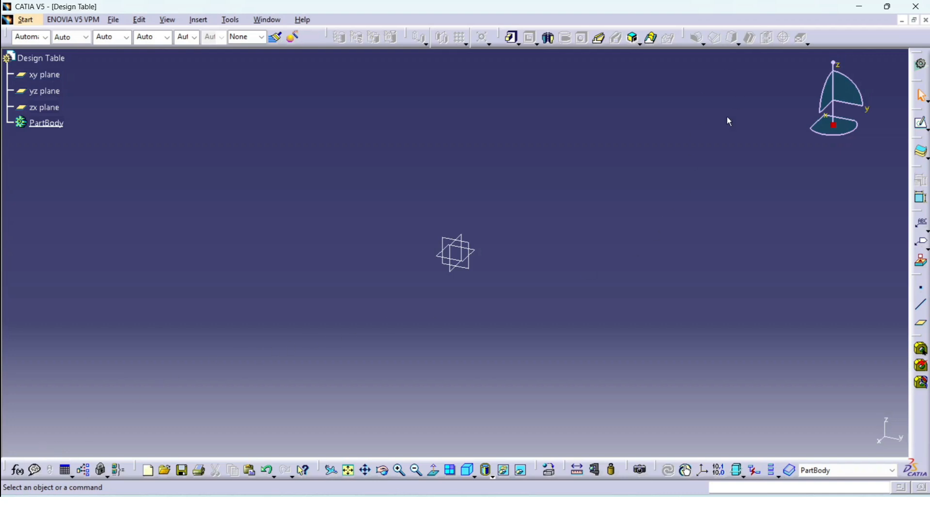
# Add a single-value length parameter to the part, name it Length and set it to 100 mm.
pyautogui.click(18, 470)
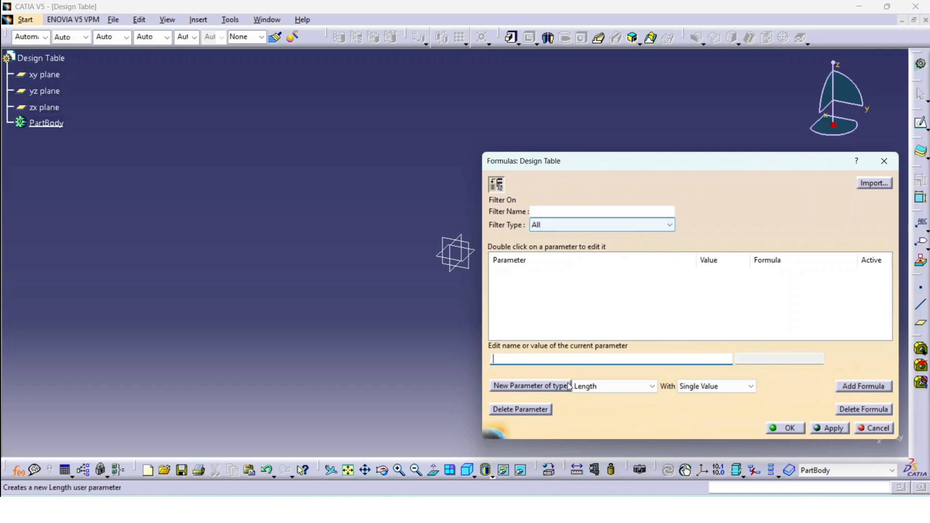
pyautogui.click(535, 386)
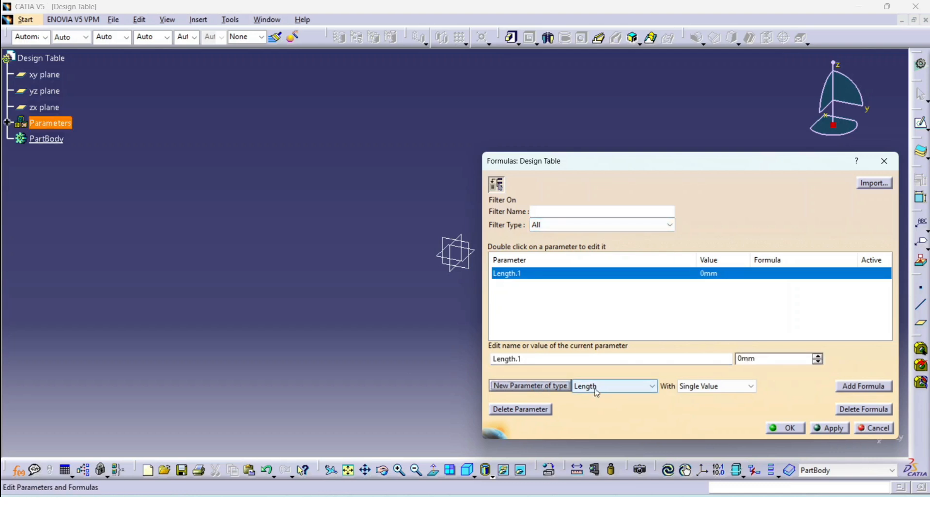
pyautogui.doubleClick(569, 361)
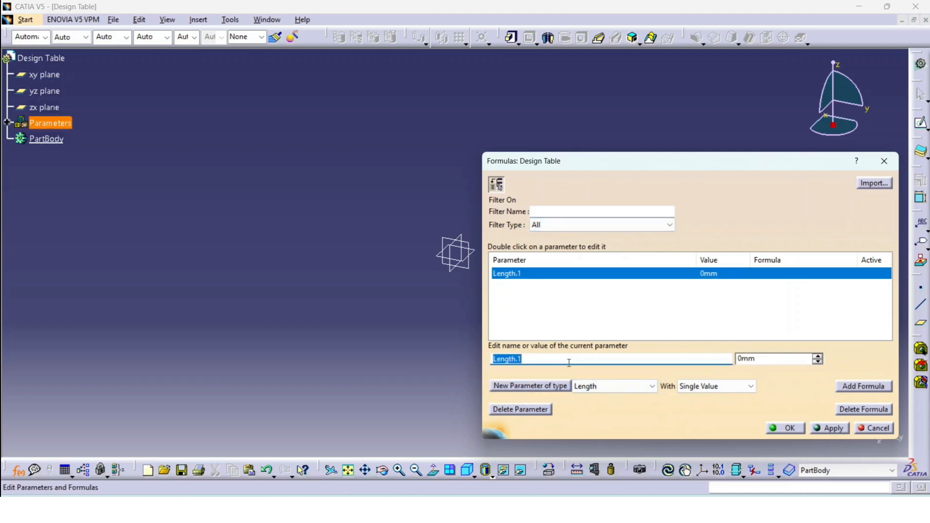
pyautogui.write('Lenghth')
pyautogui.press('BackSpace')
pyautogui.press('BackSpace')
pyautogui.press('BackSpace')
pyautogui.write('th')
pyautogui.click(780, 359)
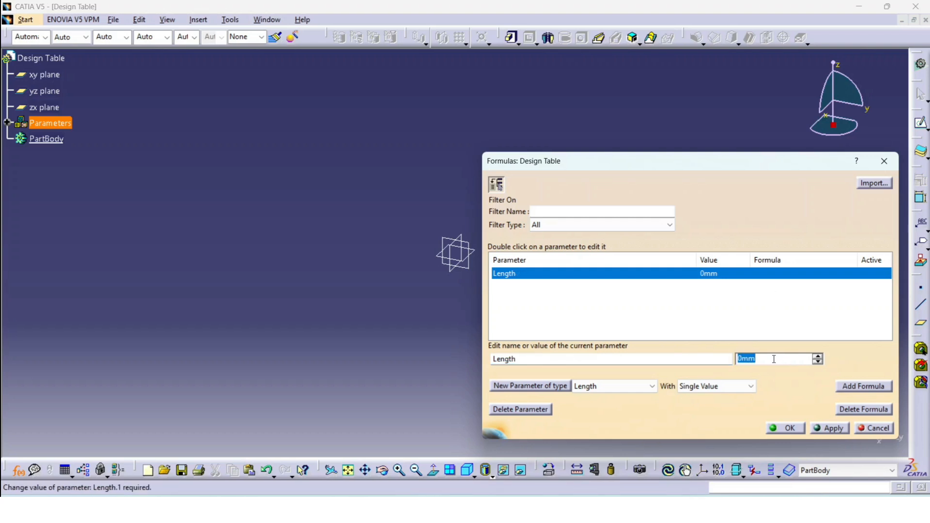
pyautogui.write('100')
pyautogui.press('Return')
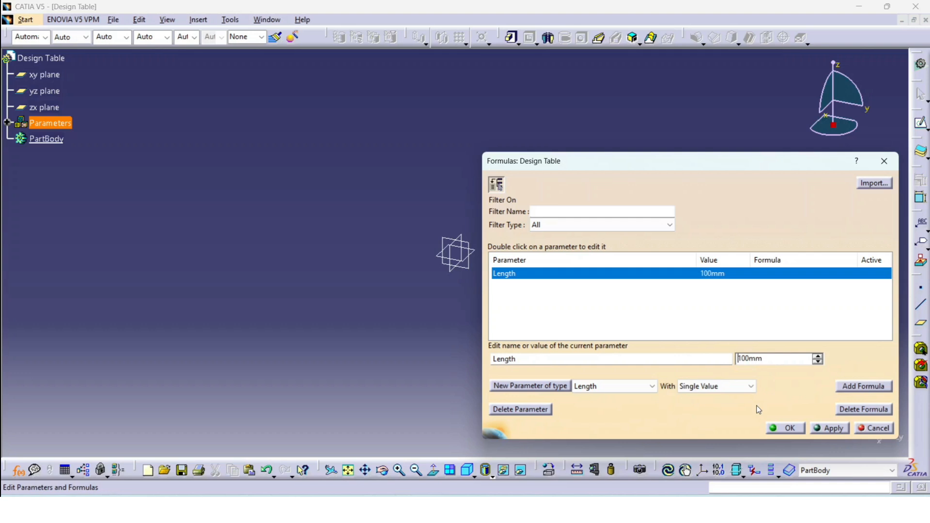
# Add a second length-type parameter named Width with a value of 50 mm.
pyautogui.click(531, 386)
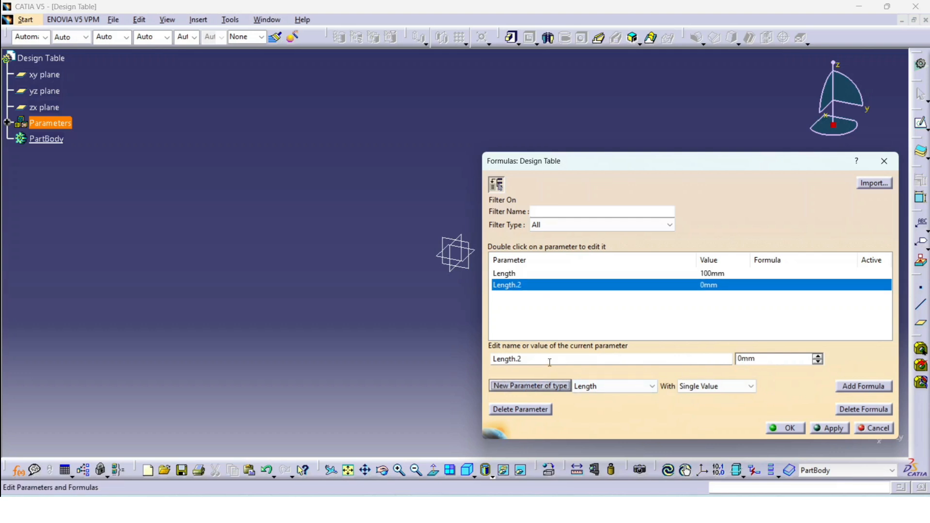
pyautogui.click(549, 361)
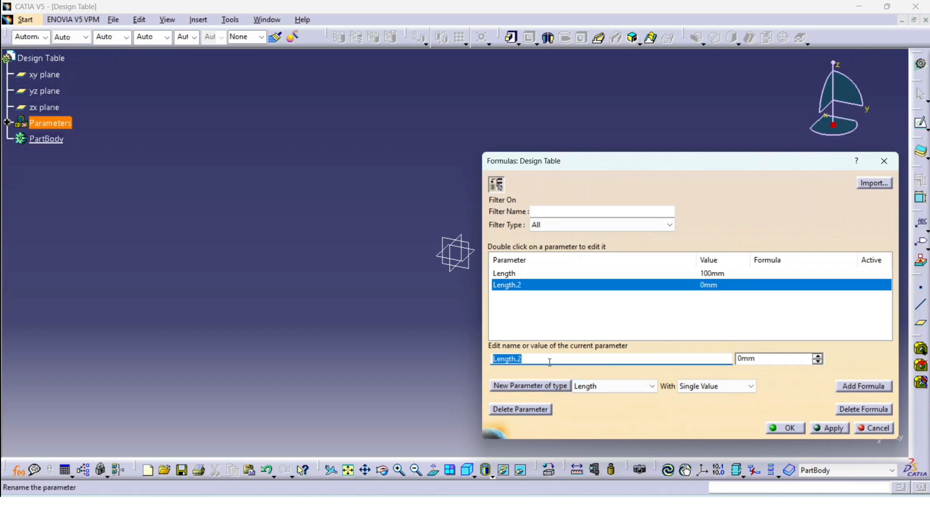
pyautogui.write('Width')
pyautogui.click(773, 359)
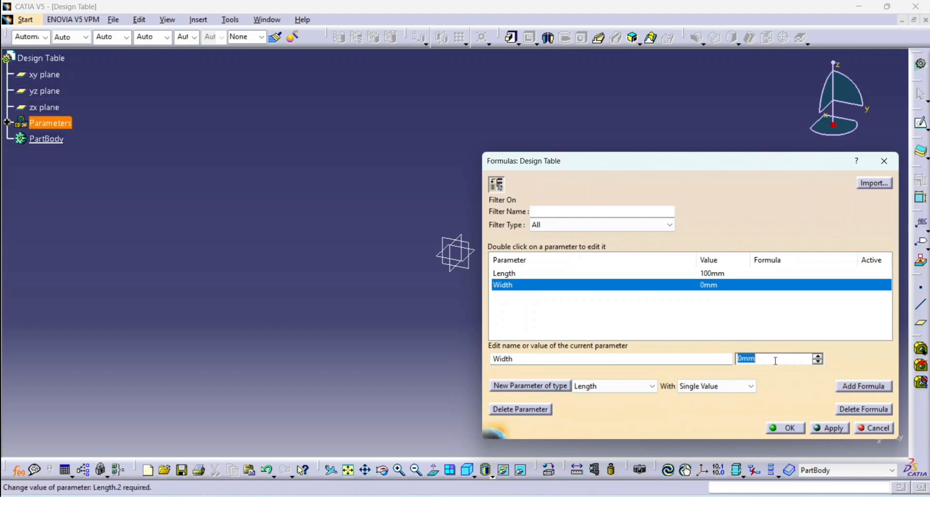
pyautogui.write('50')
pyautogui.press('Return')
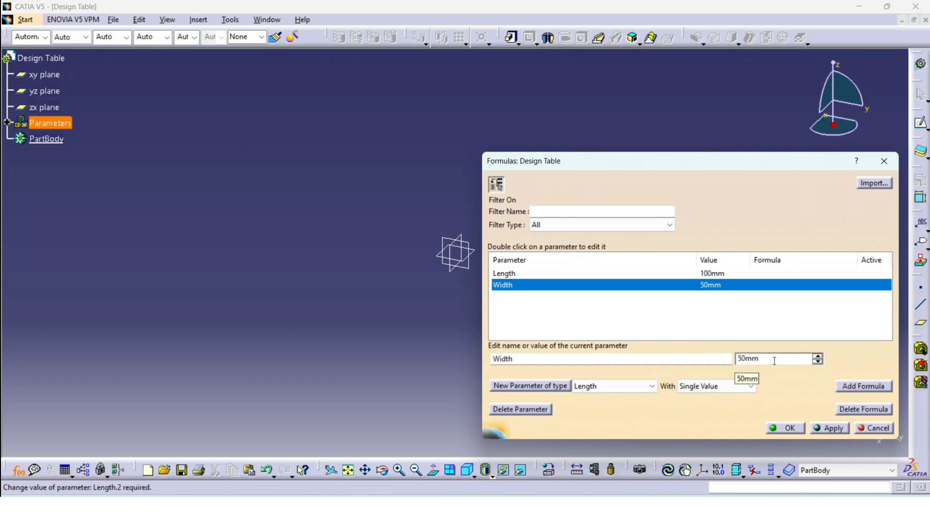
# Add a third length-type parameter named Height at 10 mm, apply the parameters and expand their list in the specification tree.
pyautogui.click(530, 386)
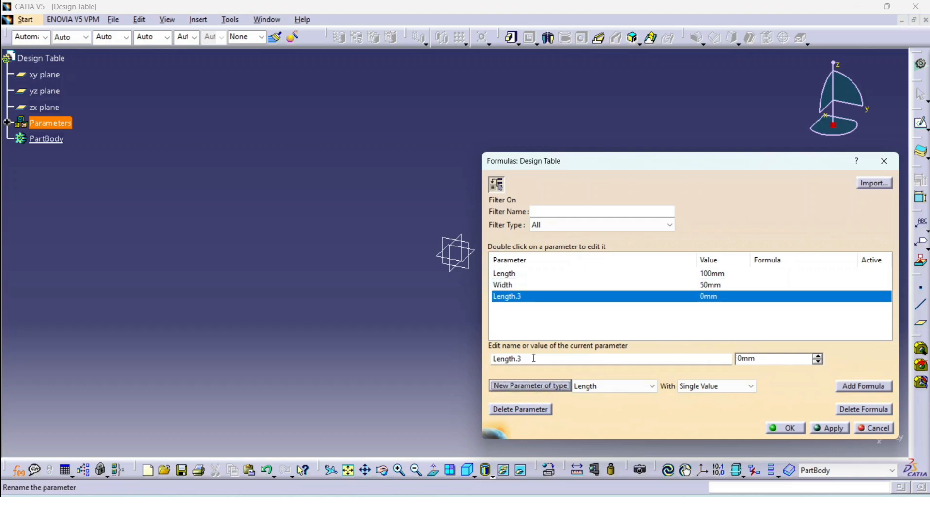
pyautogui.moveTo(544, 361); pyautogui.dragTo(424, 361)
pyautogui.write('He')
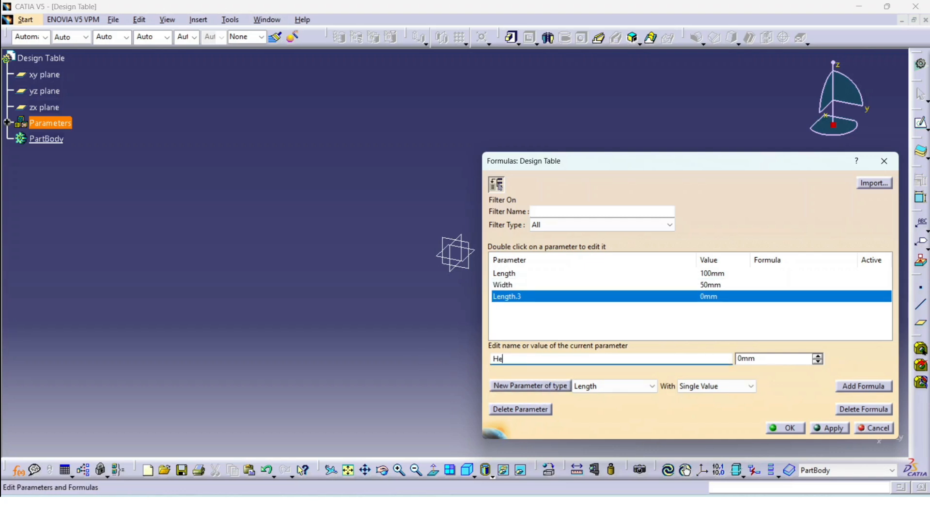
pyautogui.write('ight')
pyautogui.click(774, 358)
pyautogui.write('1')
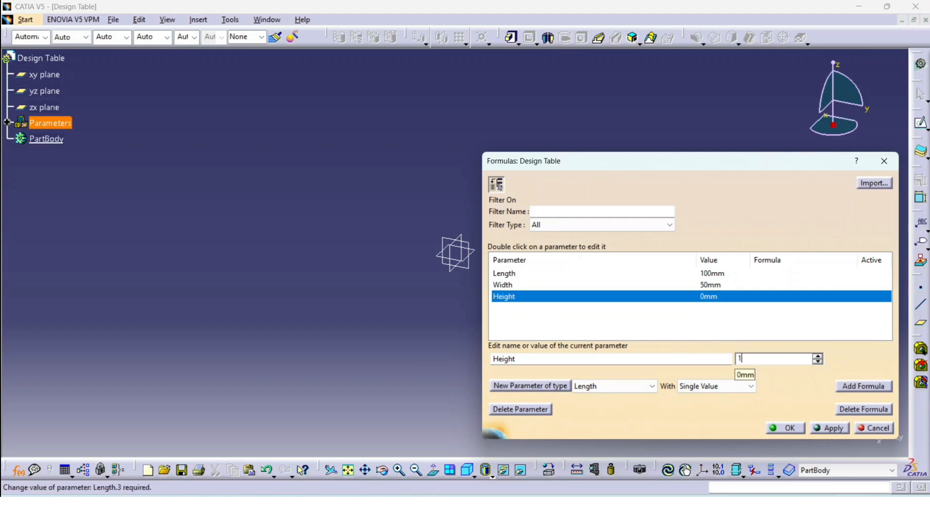
pyautogui.write('0mm')
pyautogui.press('Return')
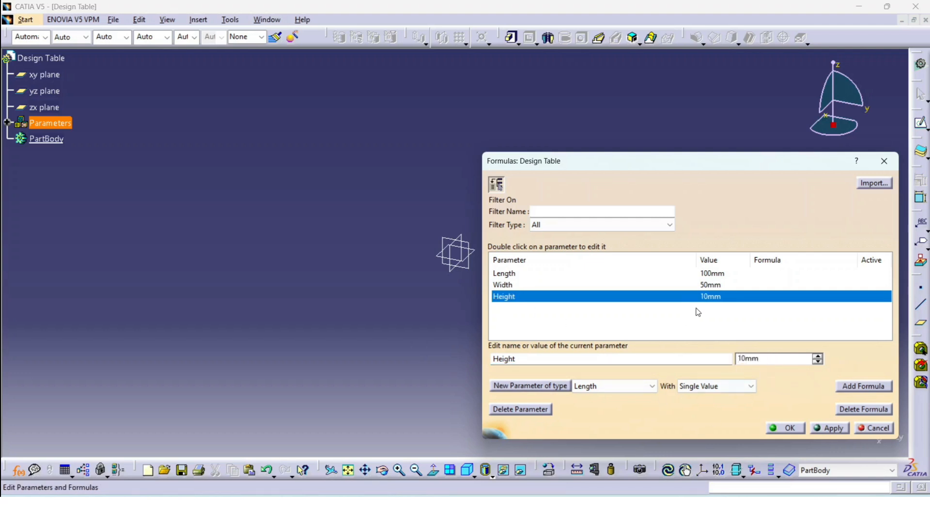
pyautogui.click(829, 428)
pyautogui.click(784, 428)
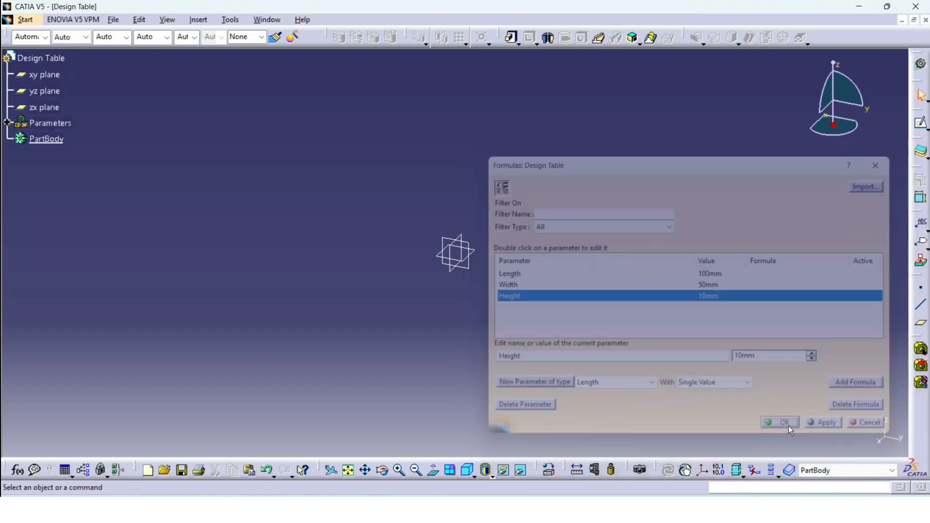
pyautogui.click(7, 122)
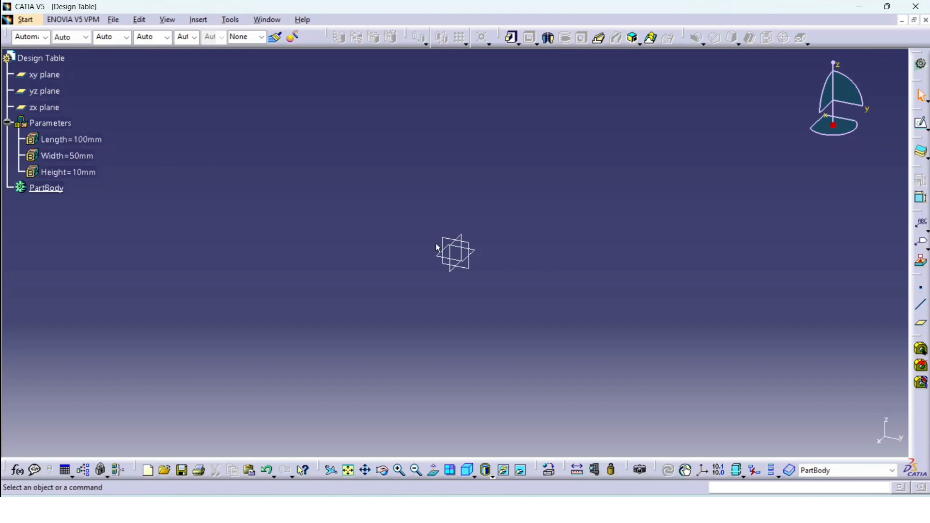
# Start a sketch on the xy plane and draw a centered rectangle about 160 by 90 mm around the origin.
pyautogui.click(477, 252)
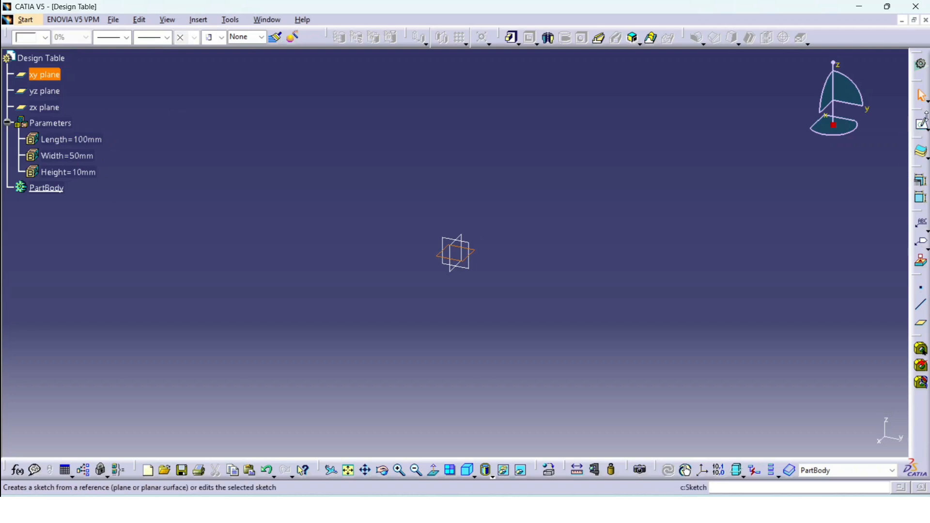
pyautogui.click(921, 125)
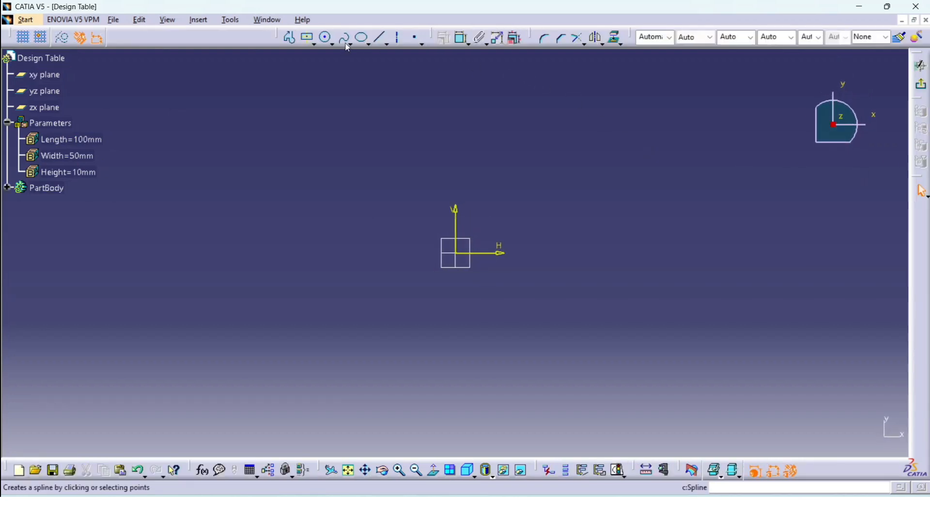
pyautogui.click(307, 38)
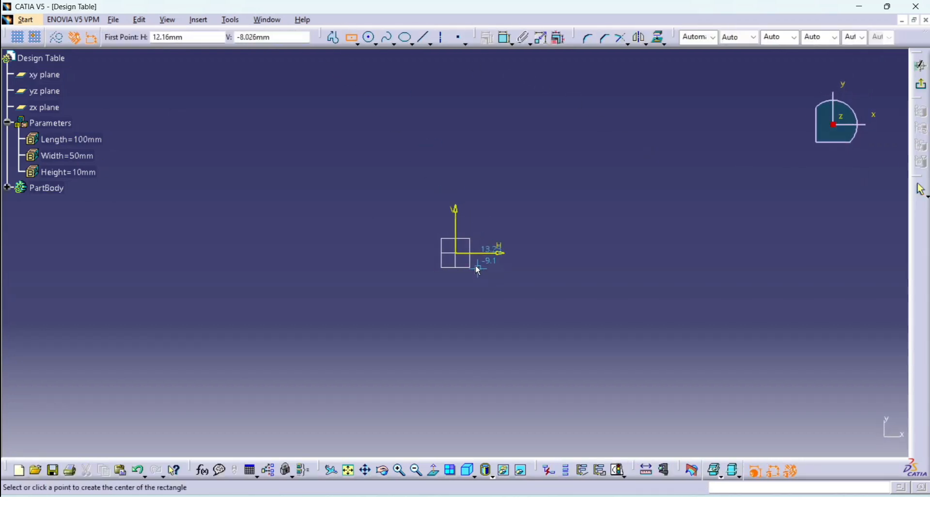
pyautogui.click(459, 254)
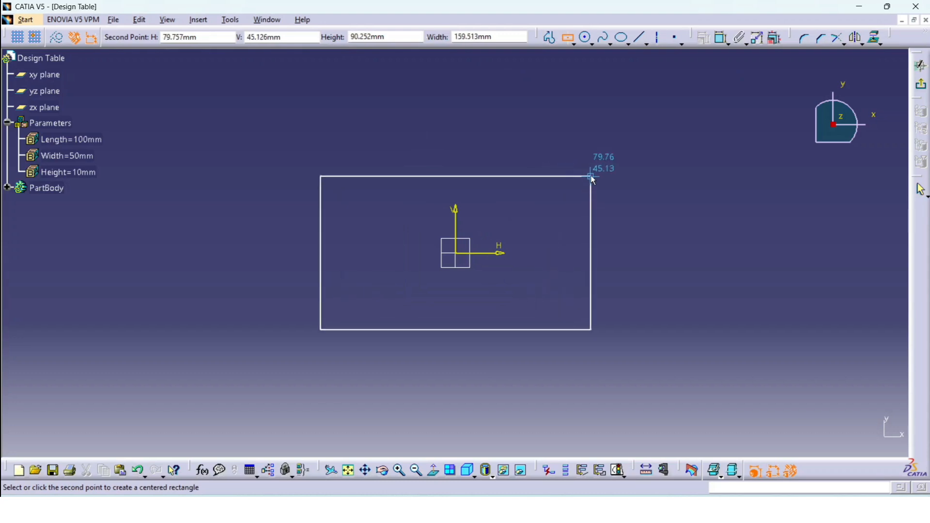
pyautogui.click(591, 177)
pyautogui.click(761, 220)
# Dimension the rectangle's horizontal length above it and its vertical width beside it.
pyautogui.click(462, 38)
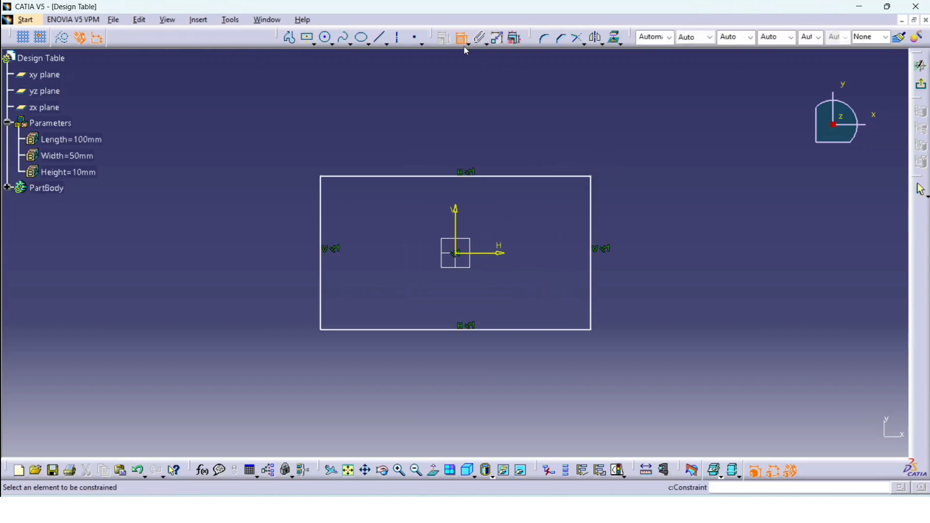
pyautogui.click(486, 176)
pyautogui.click(500, 144)
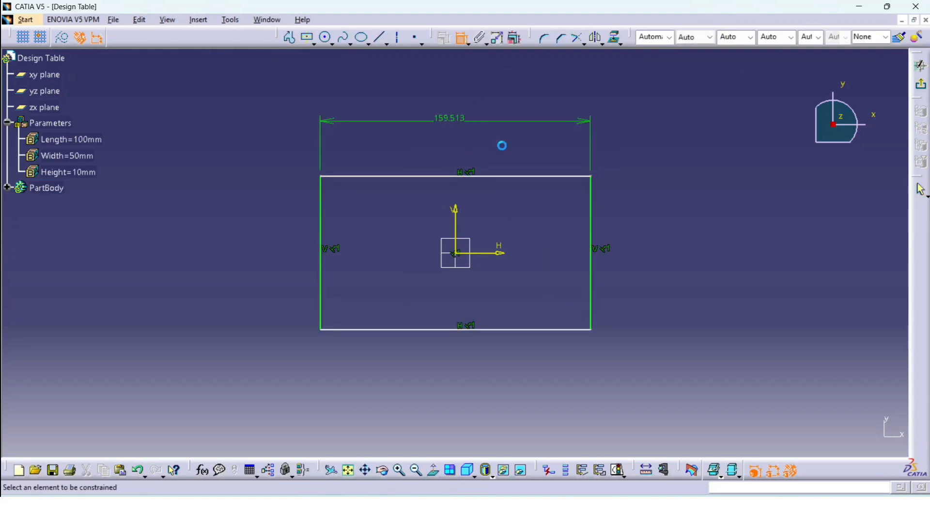
pyautogui.click(590, 224)
pyautogui.click(674, 244)
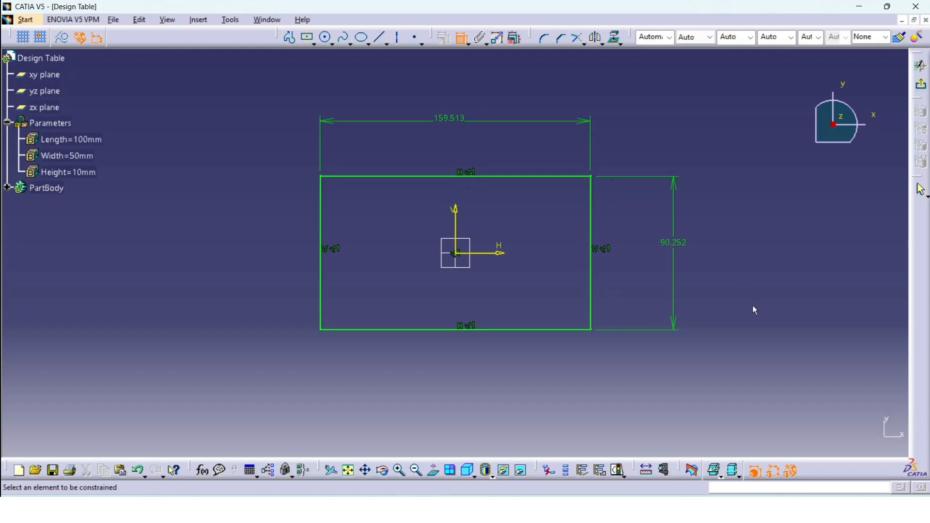
pyautogui.click(460, 42)
# Link the rectangle's horizontal dimension to the Length parameter with a formula.
pyautogui.click(454, 120)
pyautogui.rightClick(447, 116)
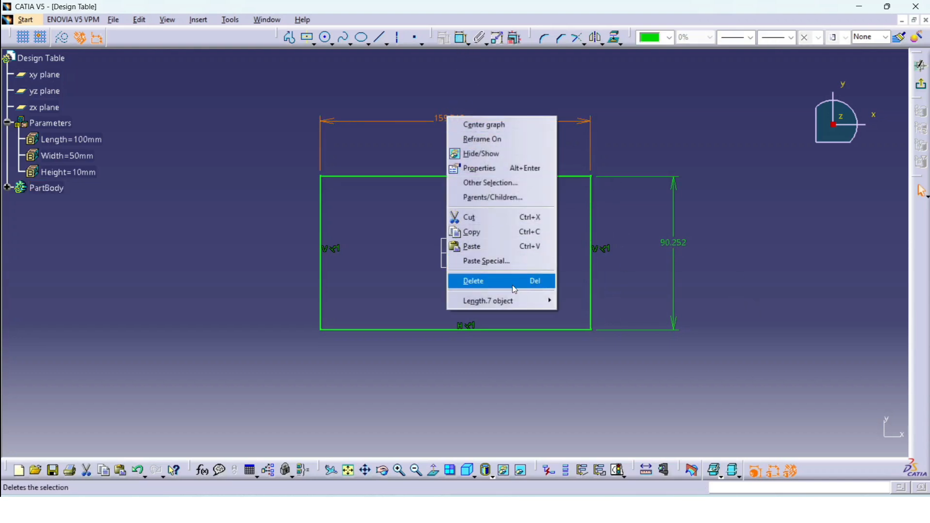
pyautogui.moveTo(513, 302)
pyautogui.click(589, 316)
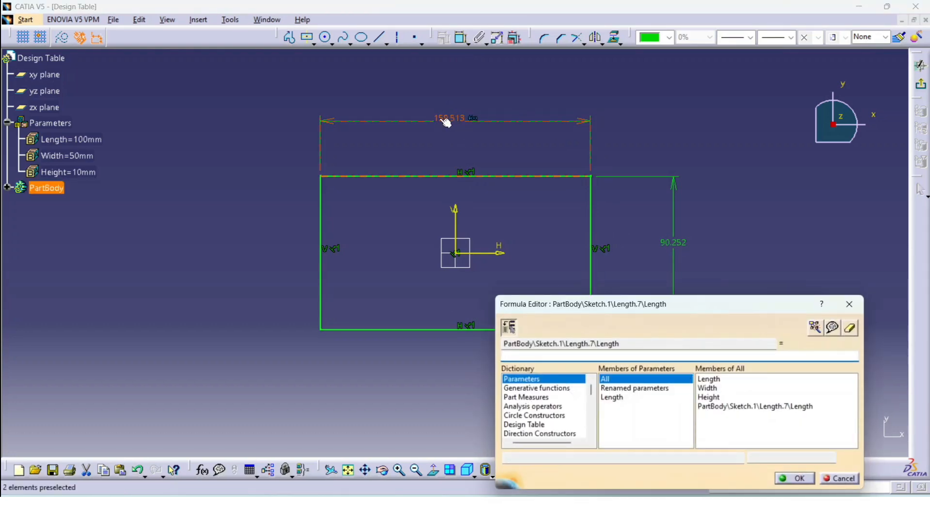
pyautogui.click(99, 140)
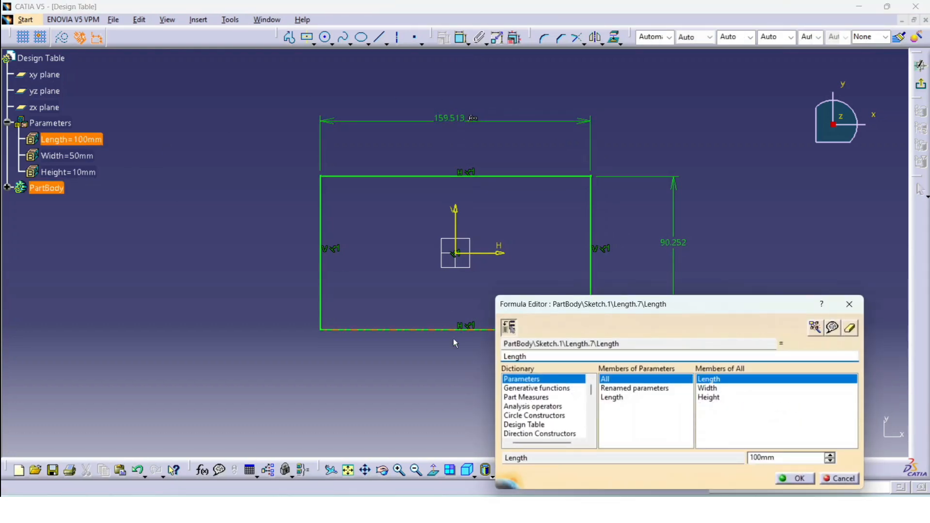
pyautogui.click(794, 478)
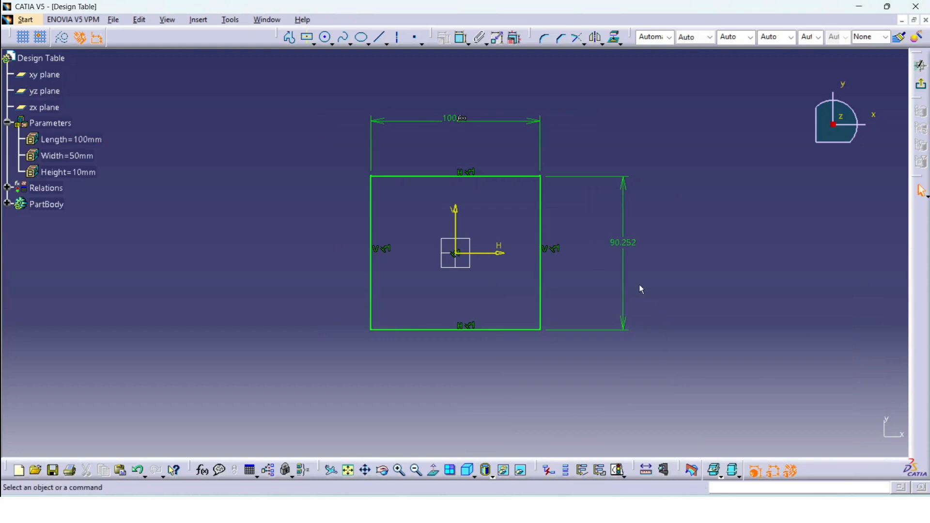
# Link the rectangle's vertical dimension to the Width parameter with a formula.
pyautogui.click(620, 254)
pyautogui.rightClick(625, 242)
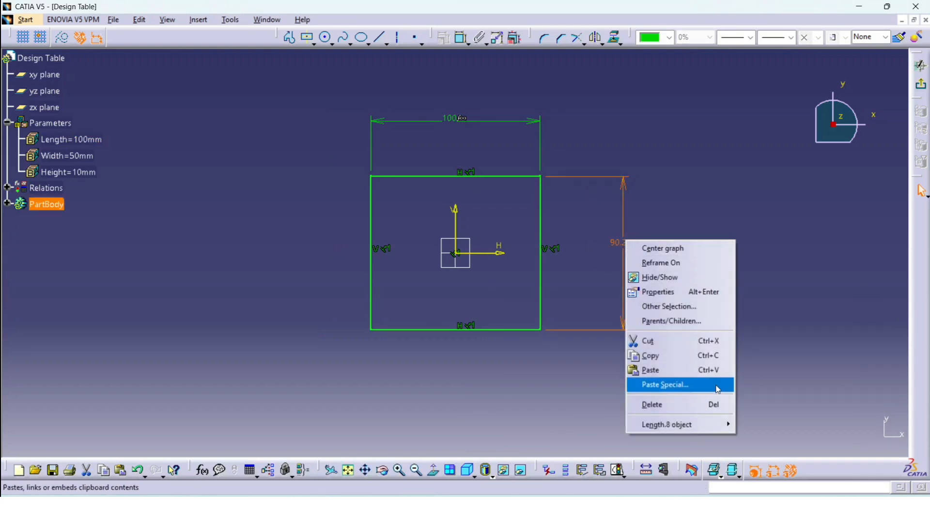
pyautogui.moveTo(687, 425)
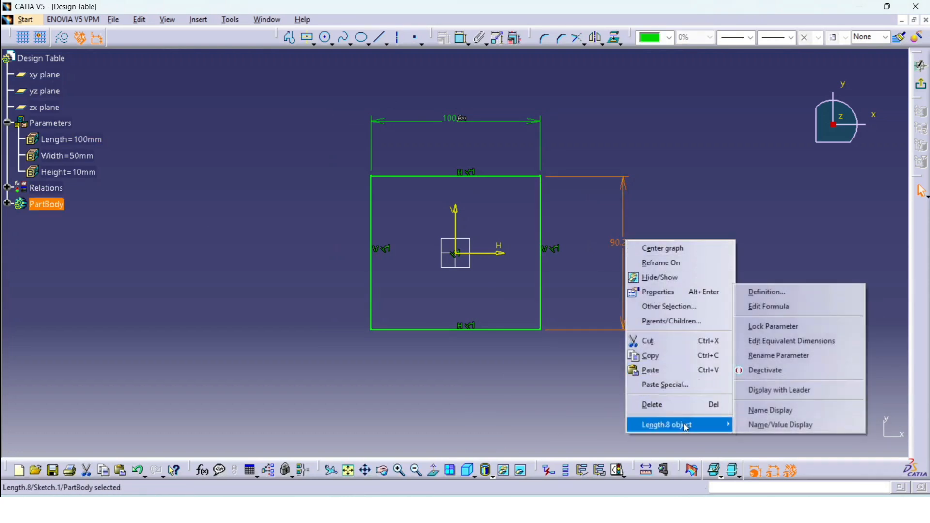
pyautogui.click(755, 306)
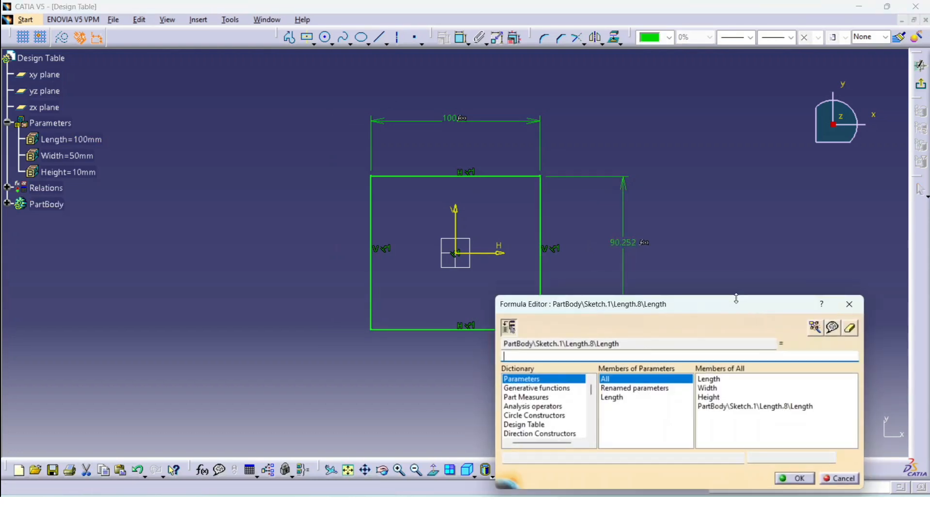
pyautogui.click(84, 156)
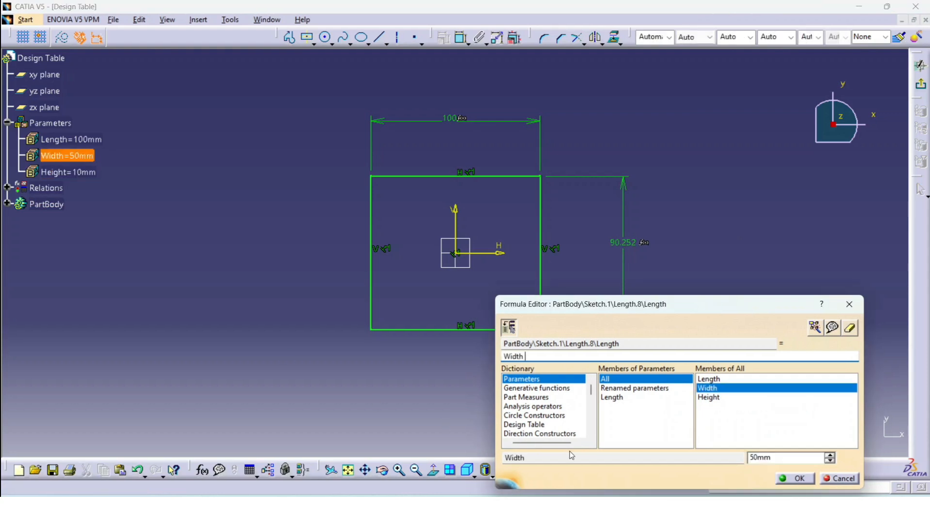
pyautogui.click(783, 473)
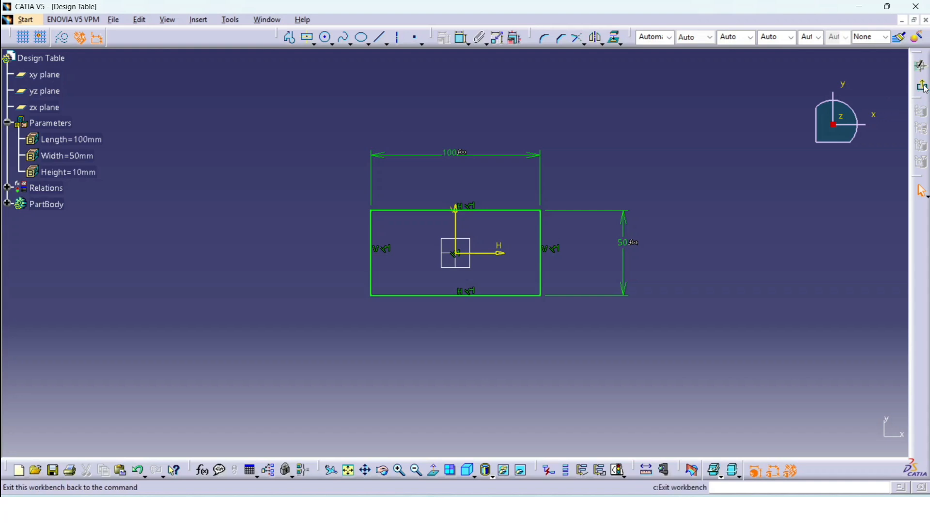
# Exit the sketch and pad the rectangle, linking the pad length to the Height parameter with a formula.
pyautogui.click(923, 87)
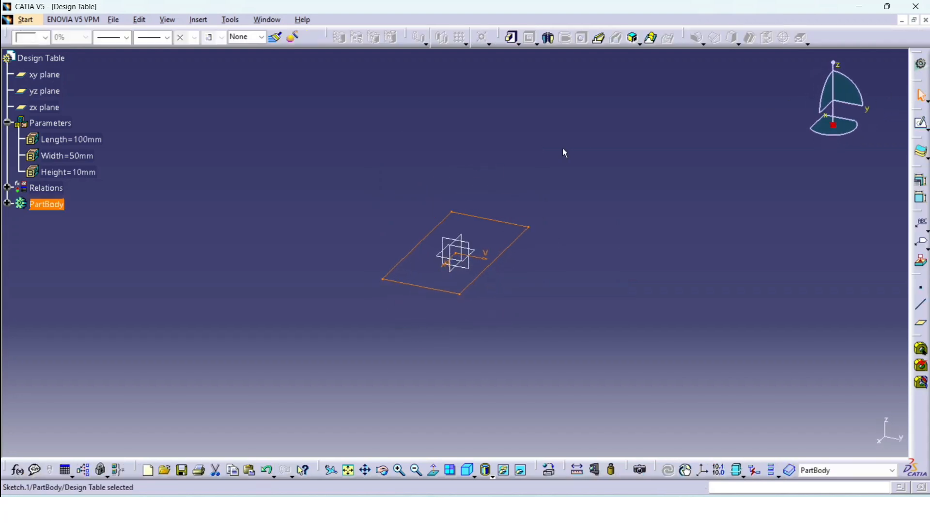
pyautogui.click(512, 38)
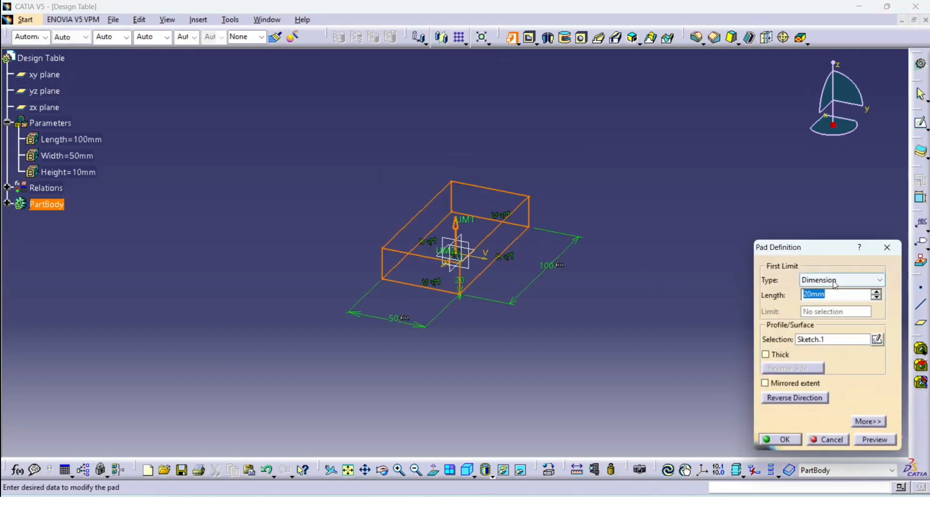
pyautogui.click(837, 296)
pyautogui.rightClick(837, 295)
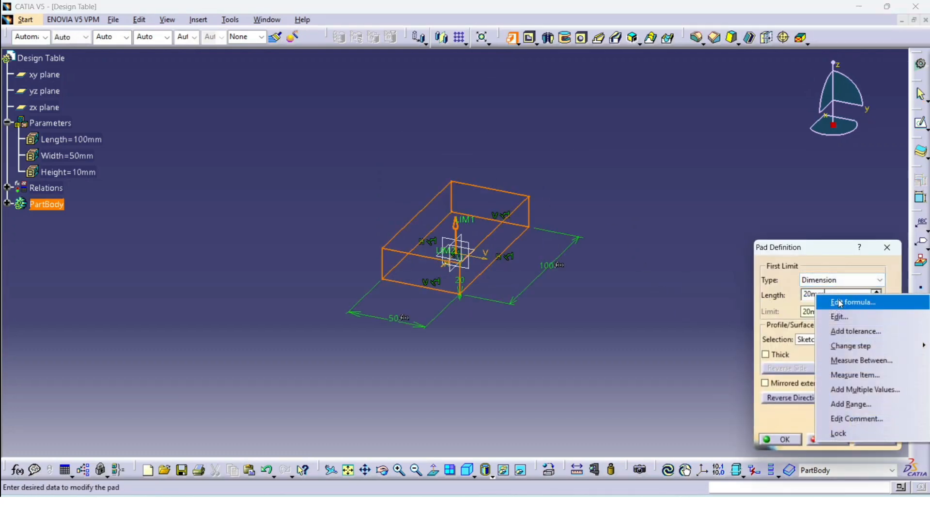
pyautogui.click(842, 304)
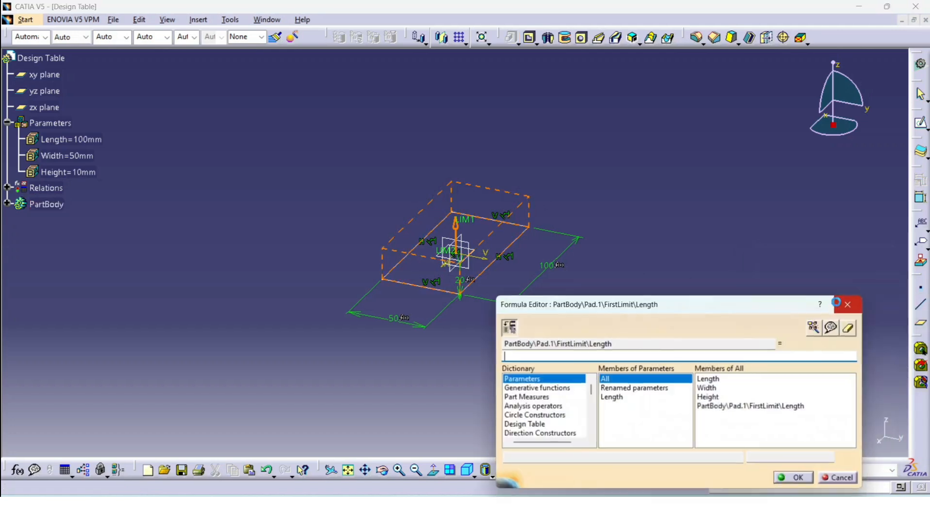
pyautogui.click(75, 174)
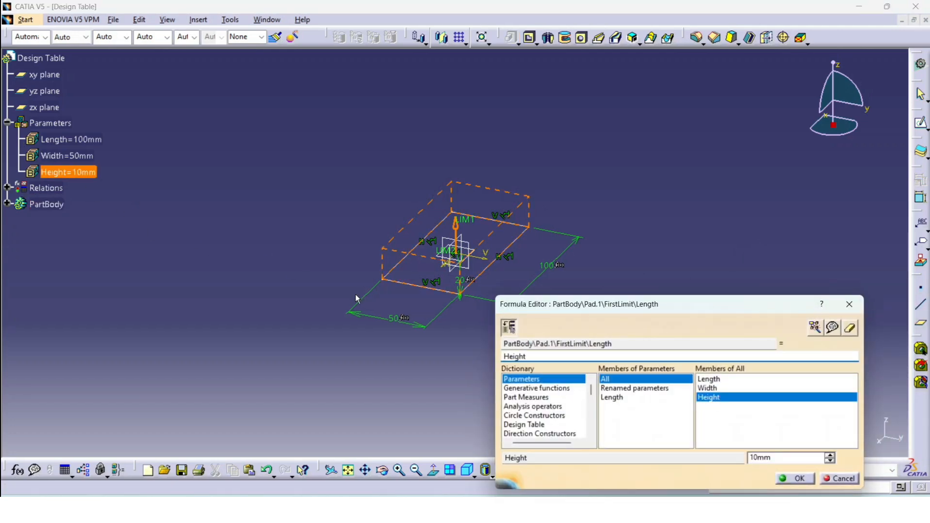
pyautogui.click(792, 478)
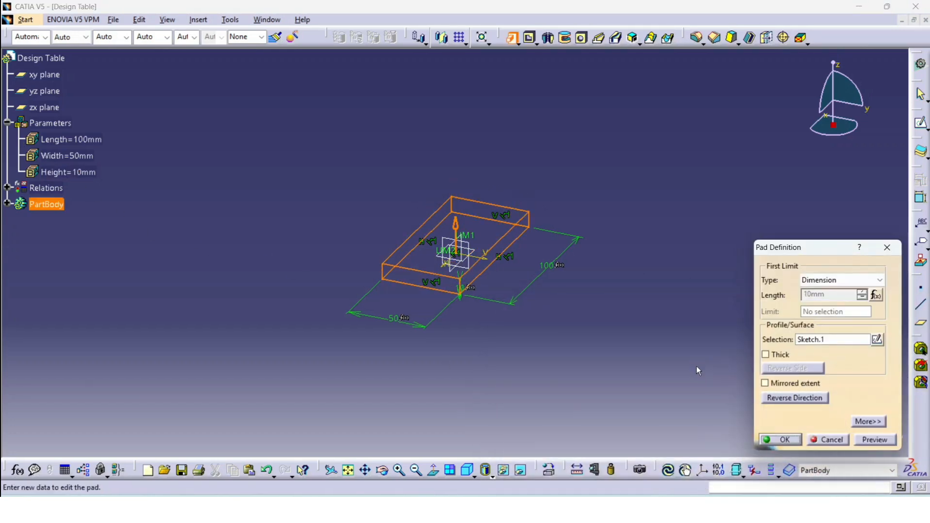
pyautogui.click(796, 440)
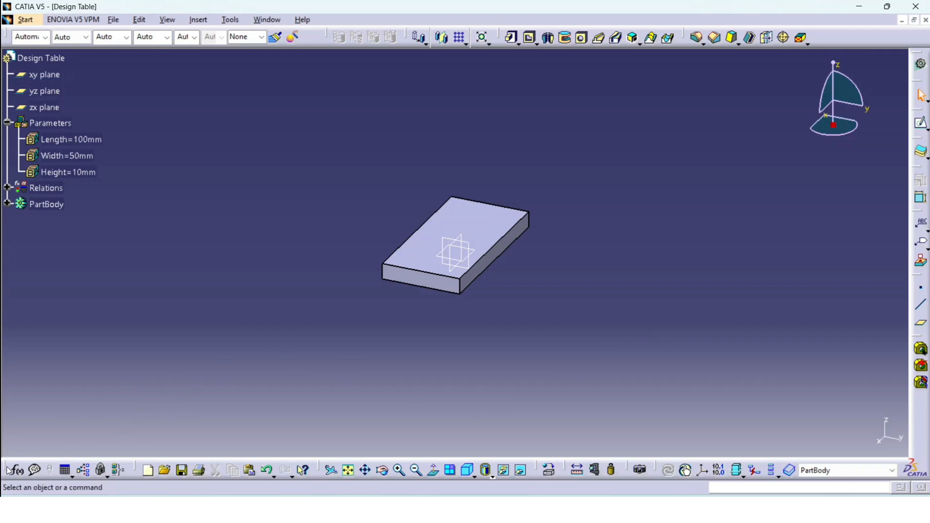
# Undock the Knowledge toolbar into the graphics area, hide it and show it again.
pyautogui.moveTo(84, 417); pyautogui.dragTo(98, 416)
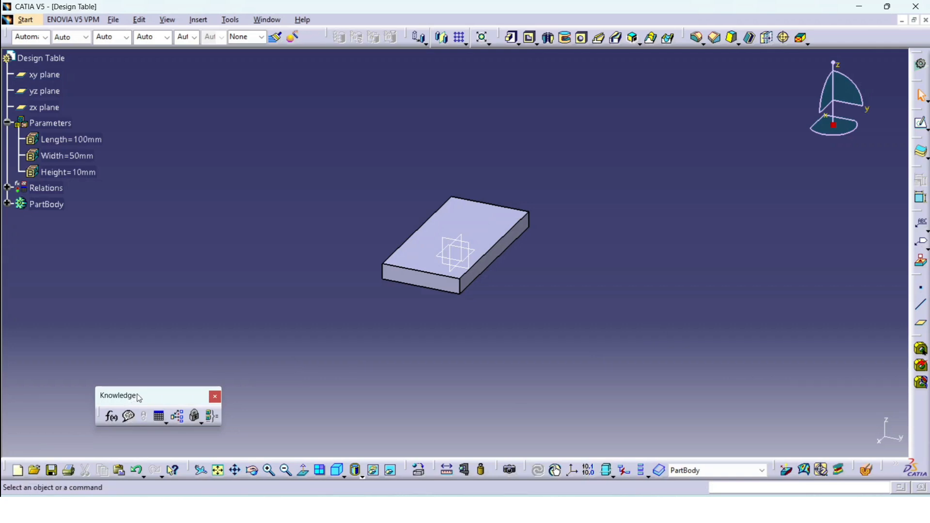
pyautogui.click(216, 397)
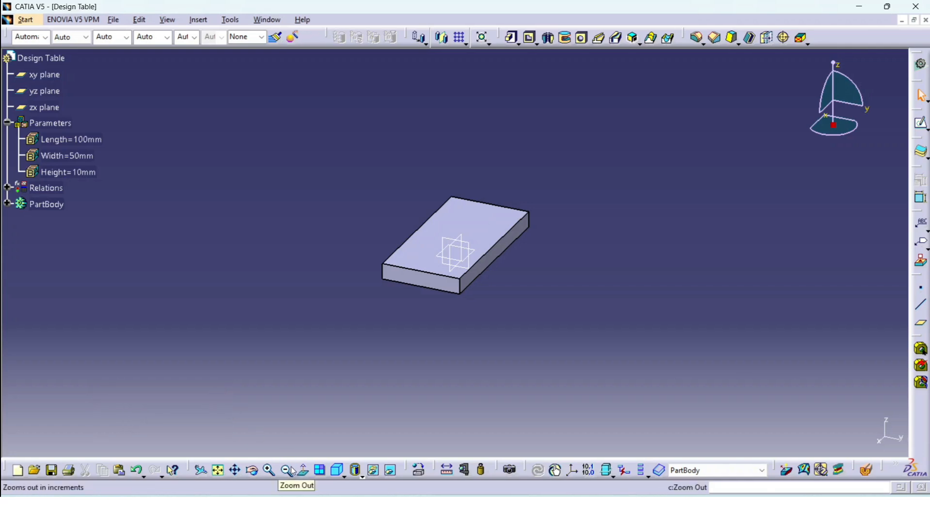
pyautogui.rightClick(293, 471)
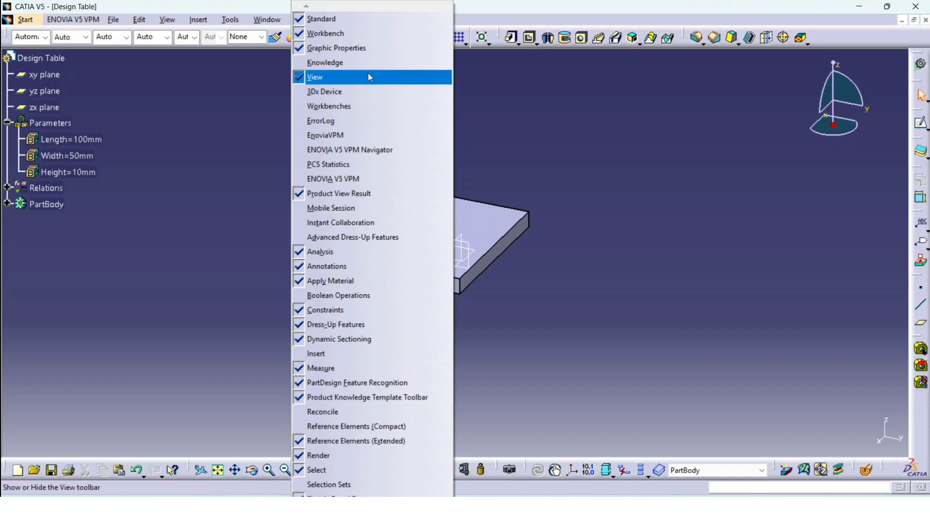
pyautogui.click(353, 64)
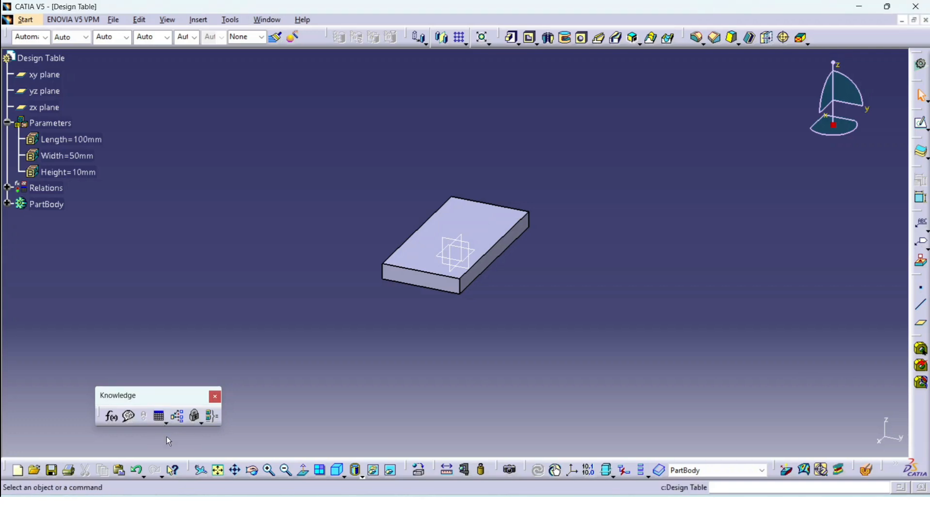
# Start a design table named Plates, created with current parameter values in vertical orientation.
pyautogui.click(166, 424)
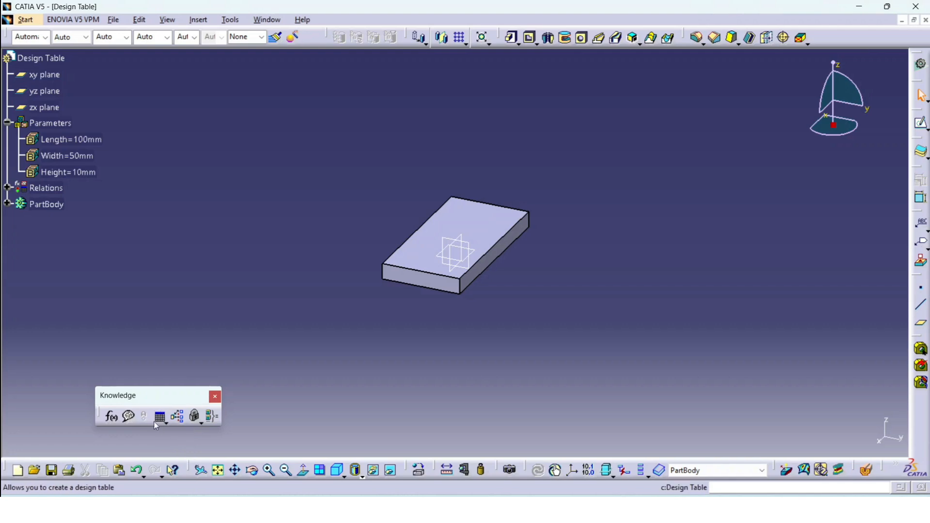
pyautogui.click(159, 418)
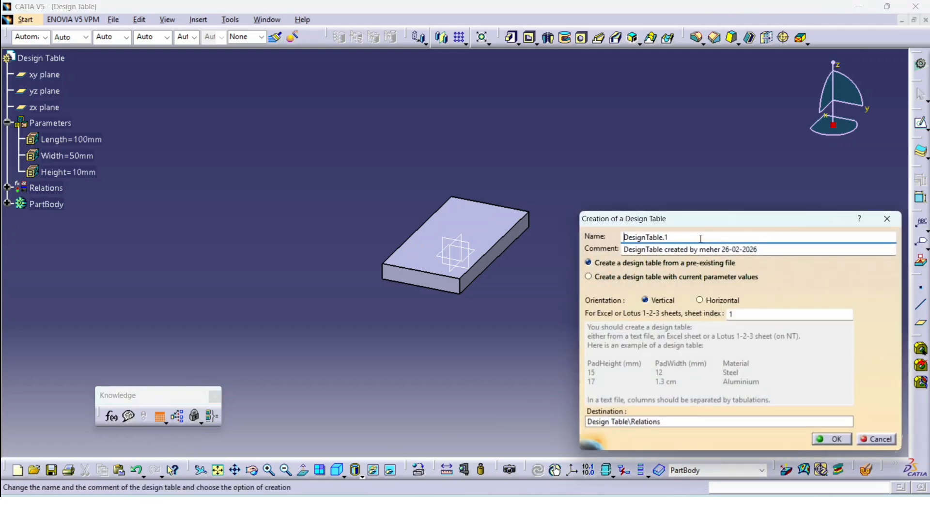
pyautogui.moveTo(700, 238); pyautogui.dragTo(578, 235)
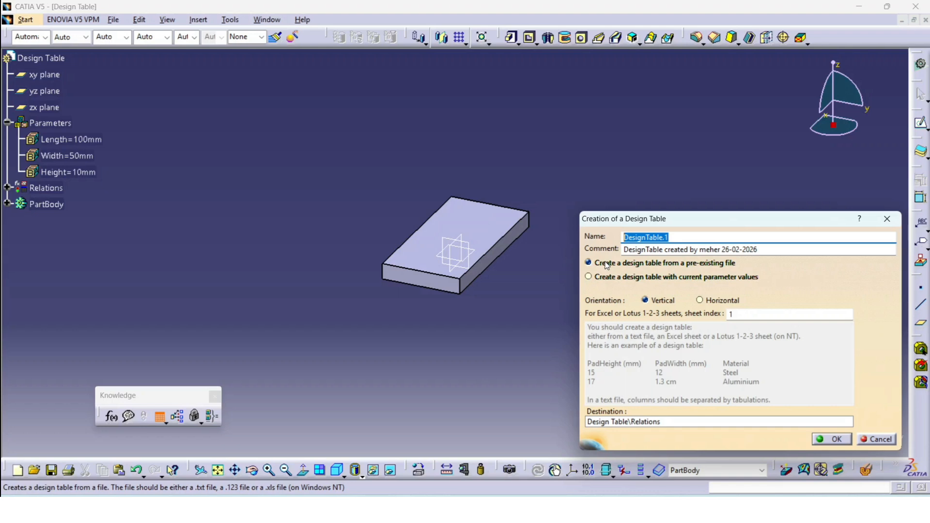
pyautogui.write('Plates')
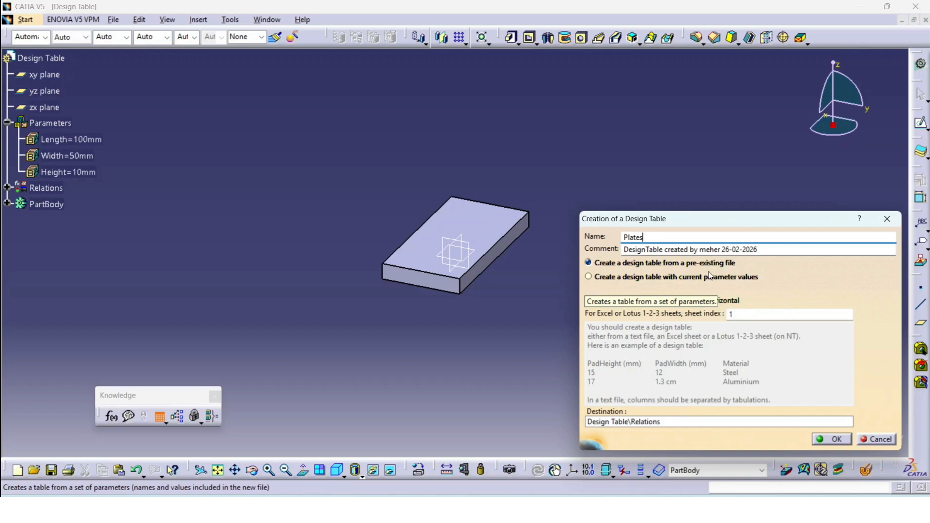
pyautogui.click(589, 277)
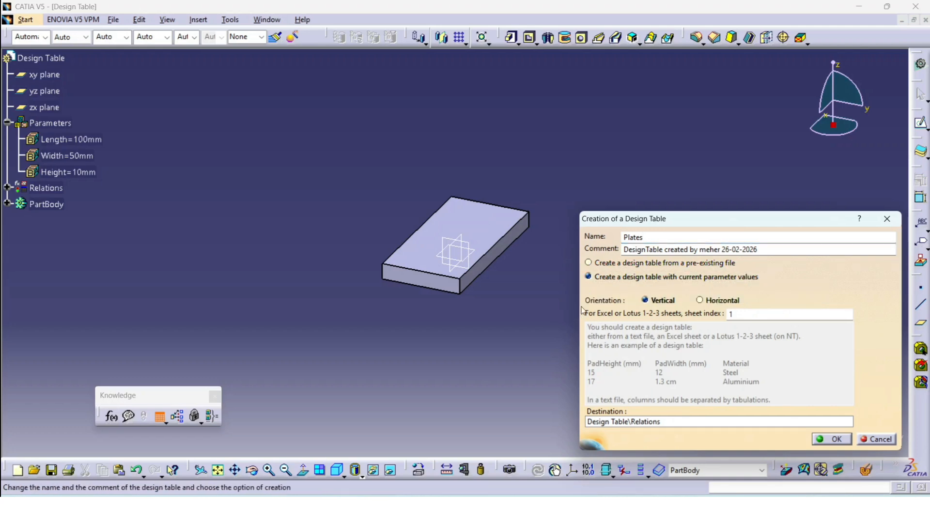
pyautogui.click(824, 441)
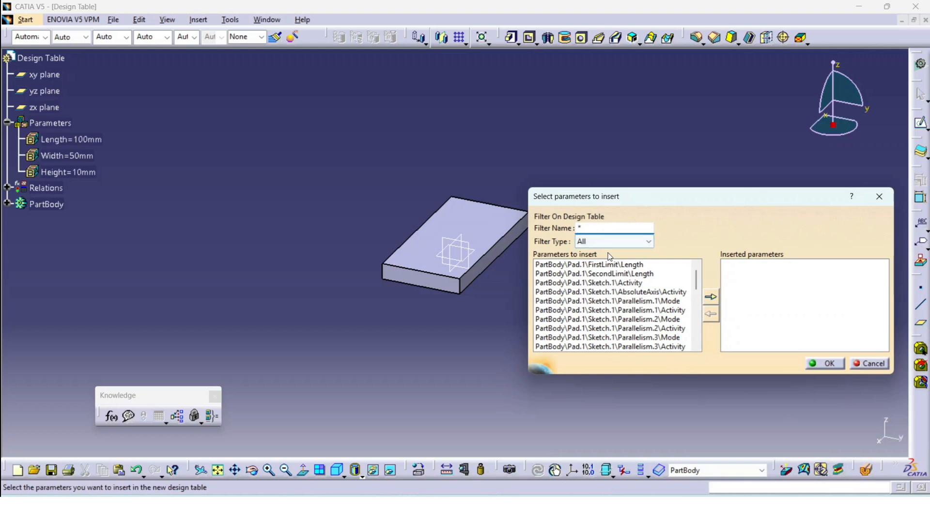
# Filter the parameters available for the design table to the Length type.
pyautogui.scroll(-3, 632, 333)
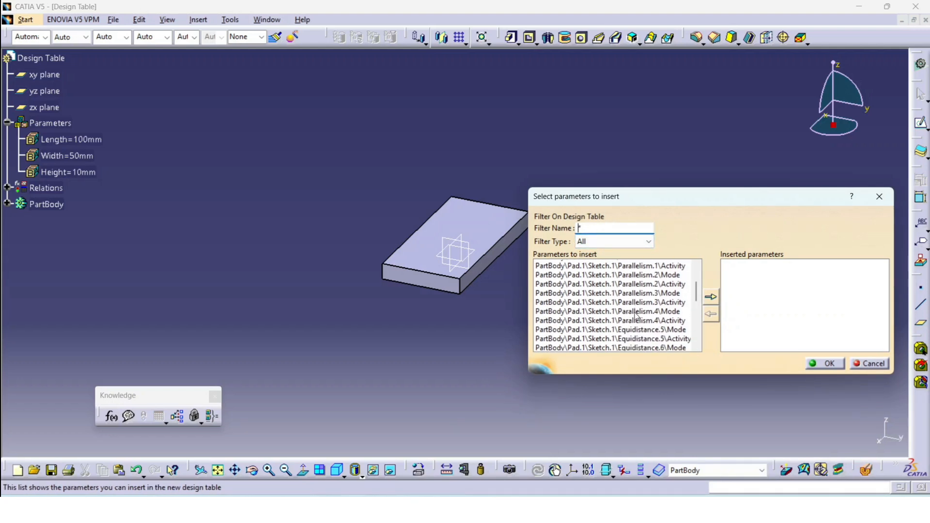
pyautogui.scroll(1, 636, 315)
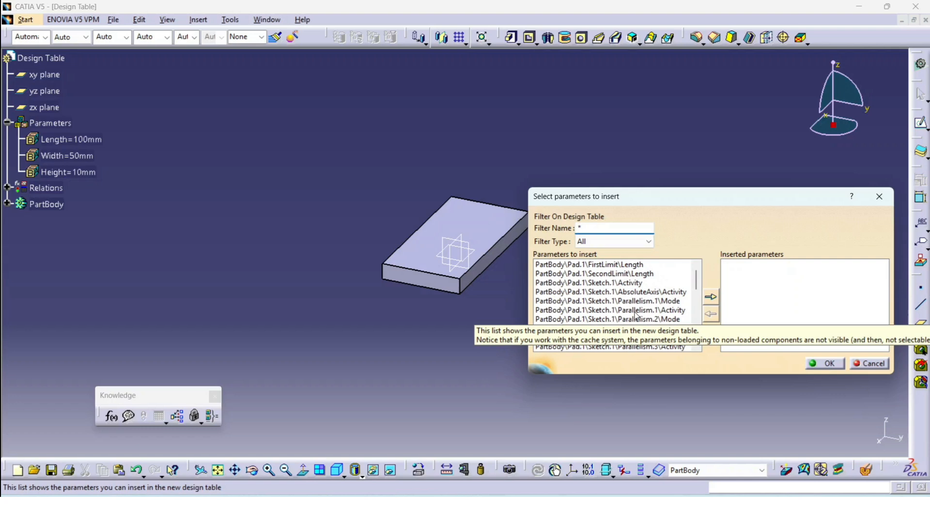
pyautogui.click(627, 244)
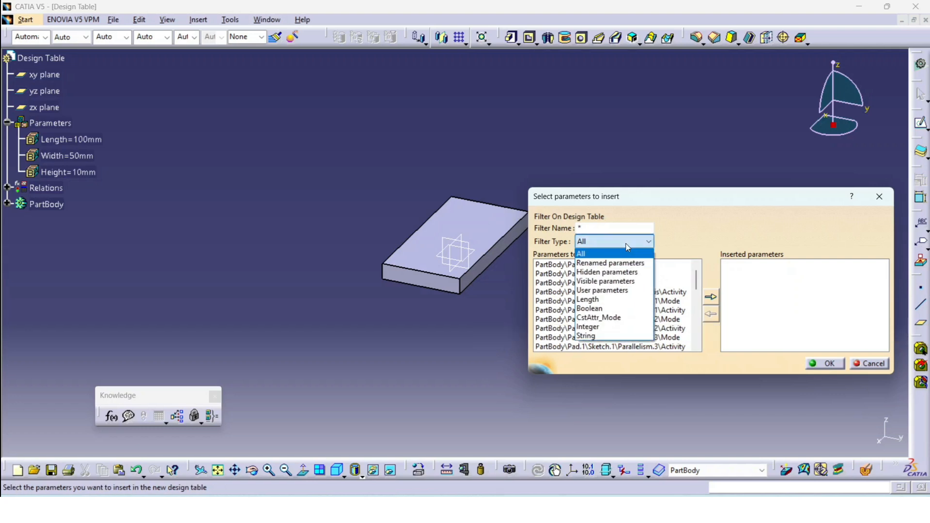
pyautogui.click(605, 299)
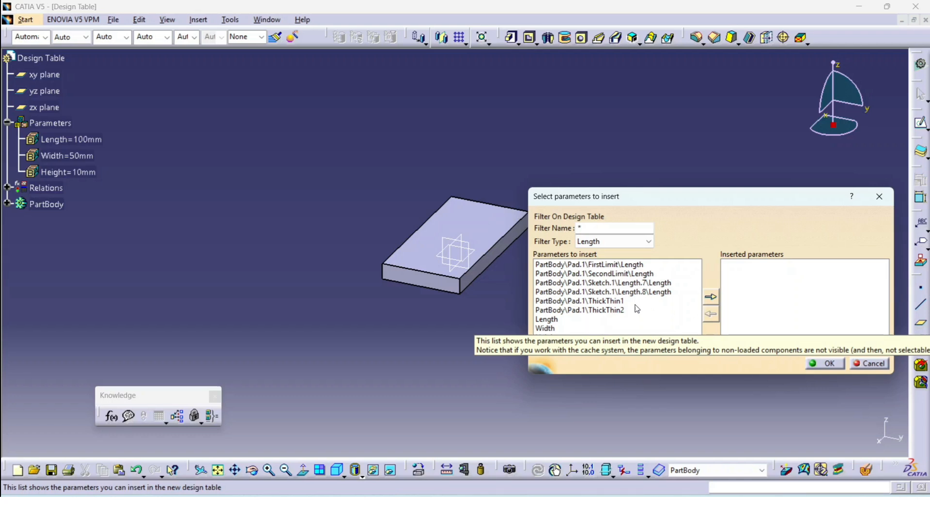
# Insert the Length, Width and Height parameters into the design table and confirm the selection.
pyautogui.click(566, 320)
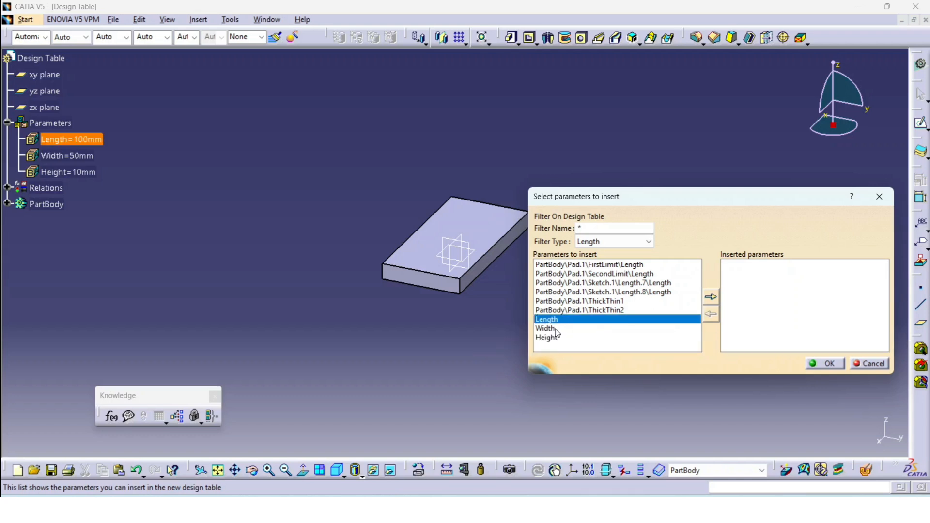
pyautogui.click(553, 328)
pyautogui.click(562, 339)
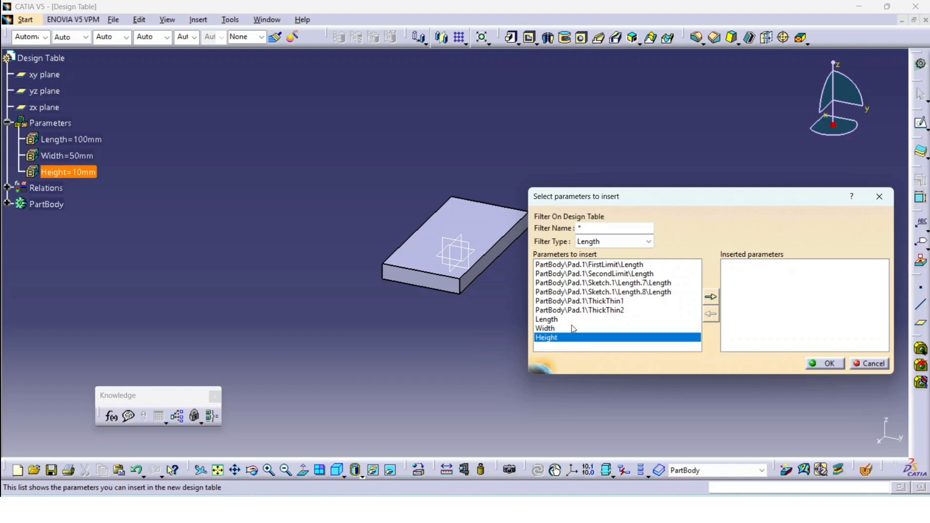
pyautogui.click(575, 321)
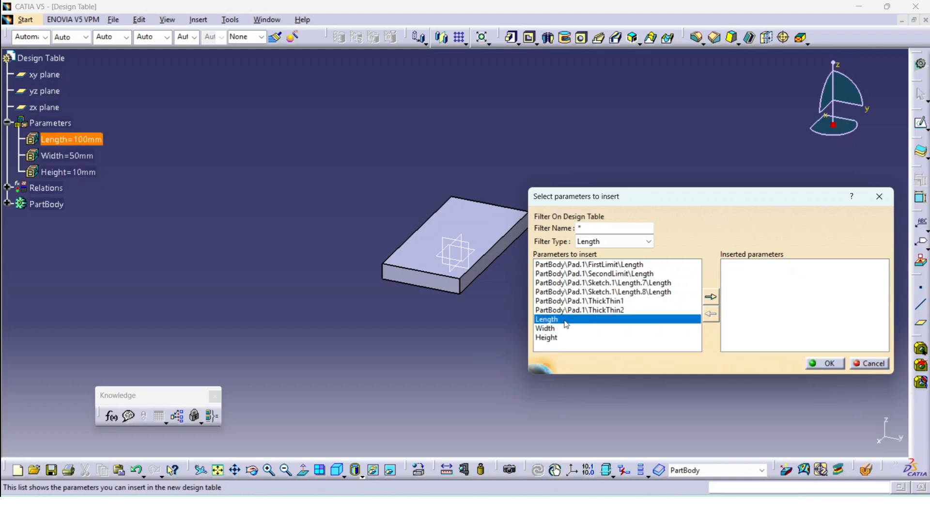
pyautogui.click(711, 301)
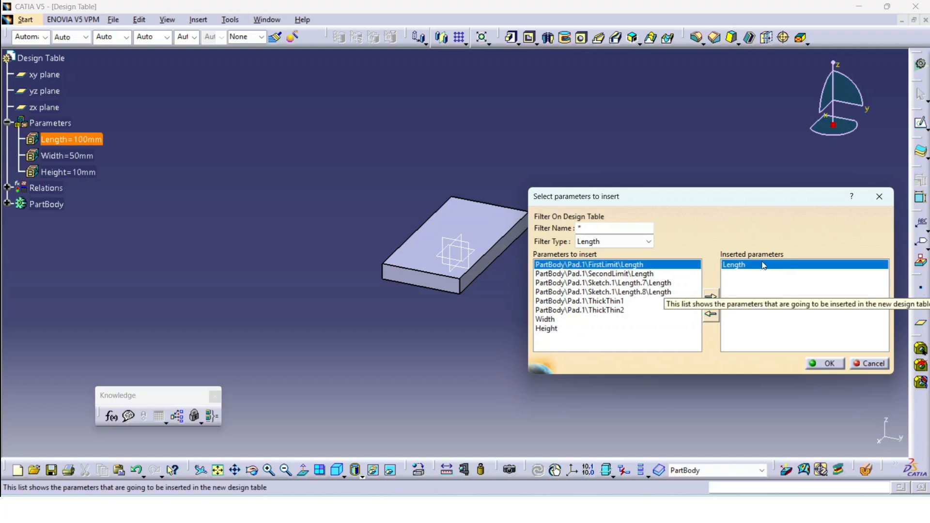
pyautogui.click(567, 320)
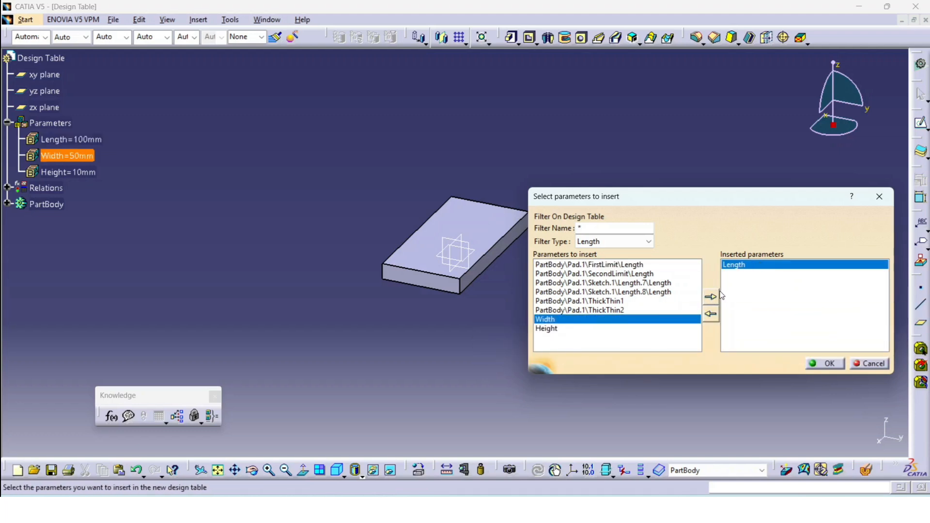
pyautogui.click(711, 297)
pyautogui.click(571, 319)
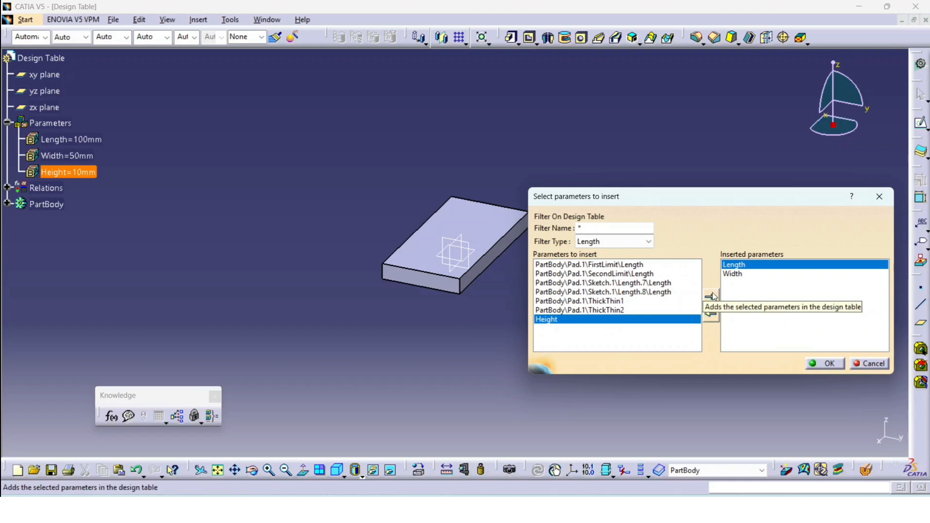
pyautogui.click(711, 296)
pyautogui.click(825, 363)
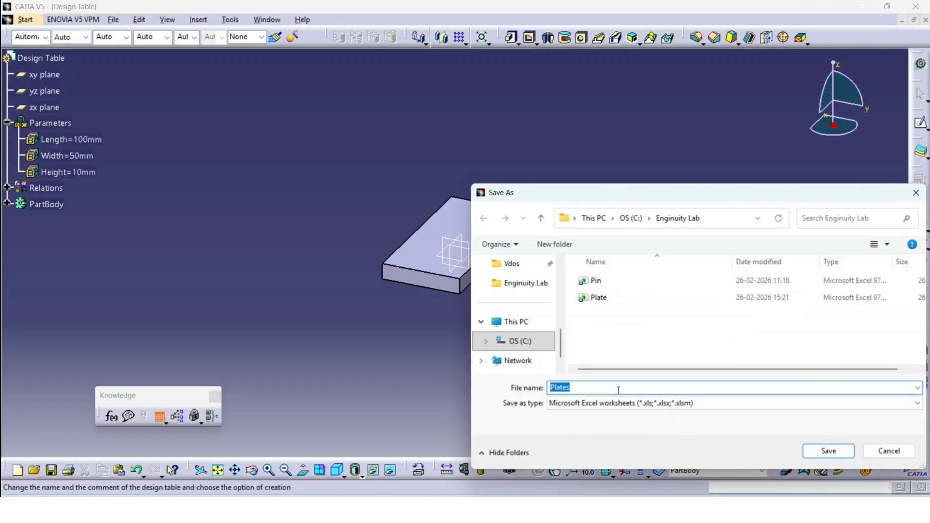
# Save the design table's Excel worksheet as Plates in the Enginuity Lab folder.
pyautogui.moveTo(620, 192); pyautogui.dragTo(499, 153)
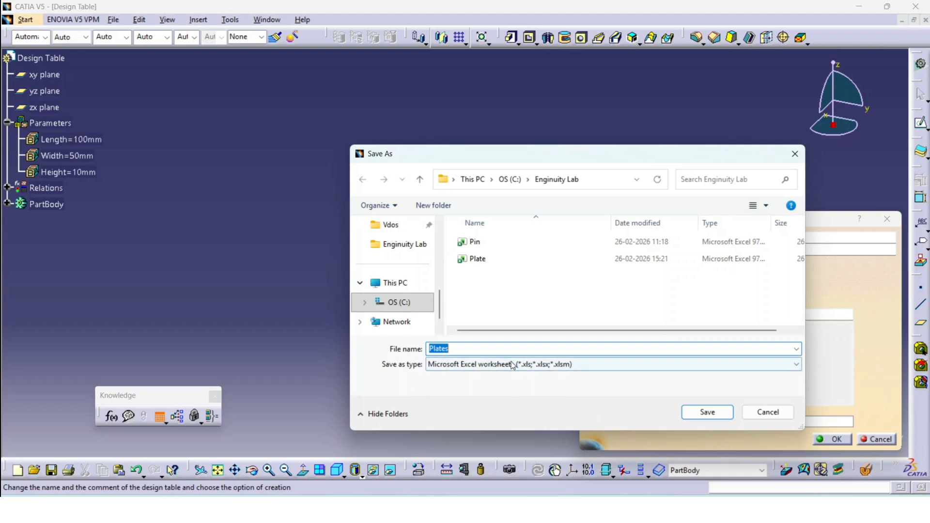
pyautogui.click(457, 349)
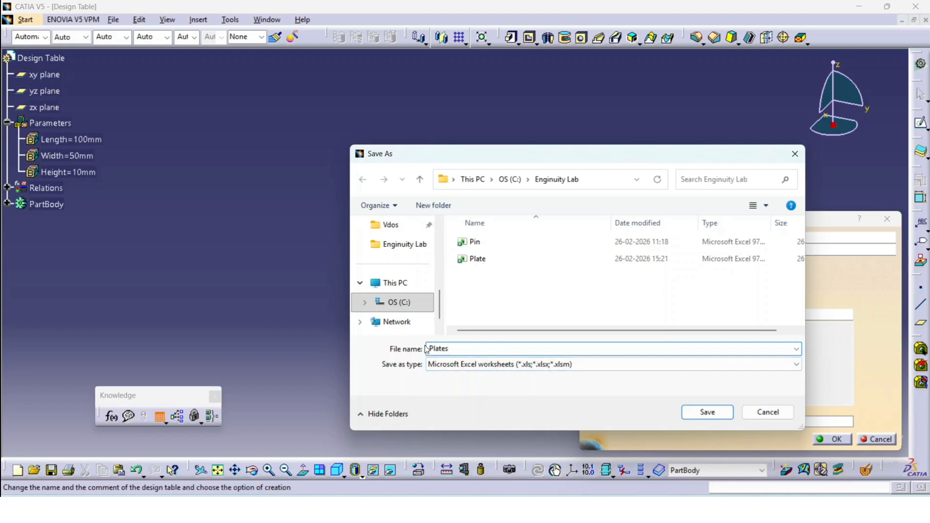
pyautogui.click(683, 413)
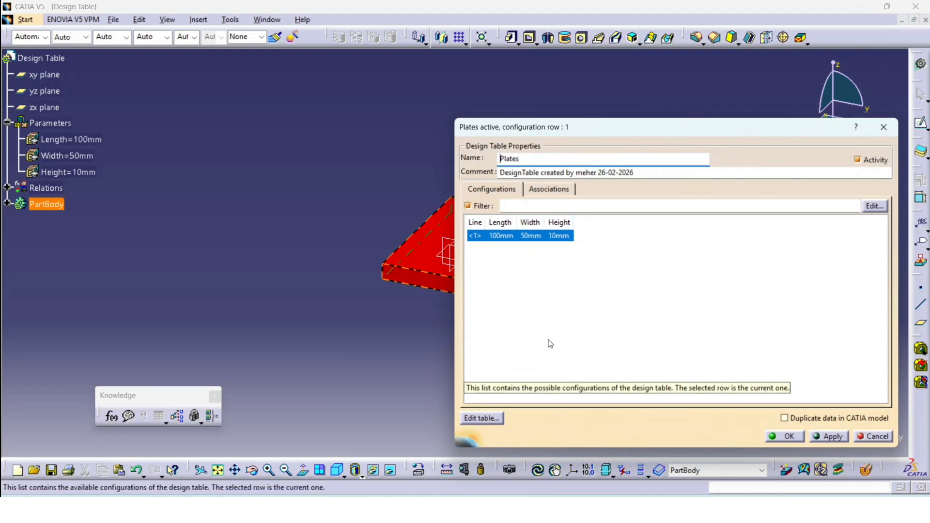
# Open the Plates table for editing in Excel and enter lengths 200, 50, 300, 150, 500 and 20 in A3 to A8.
pyautogui.click(486, 418)
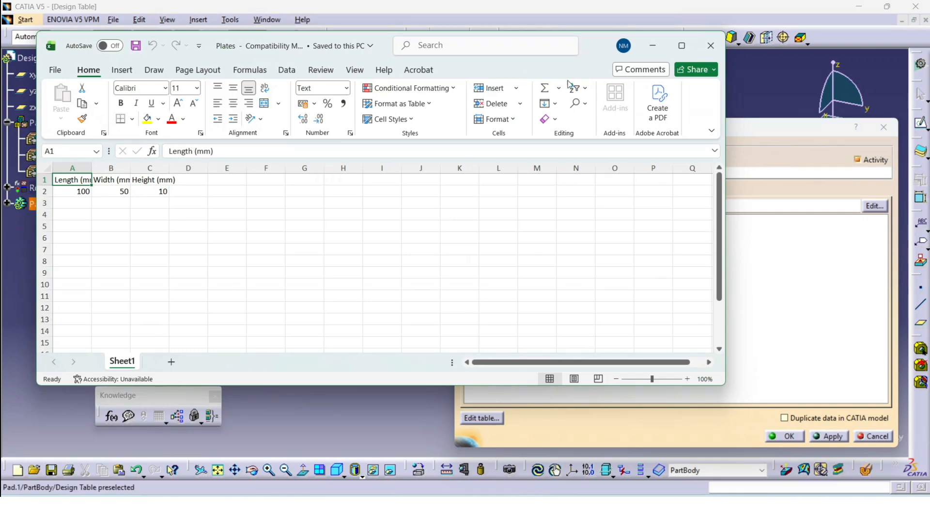
pyautogui.click(680, 52)
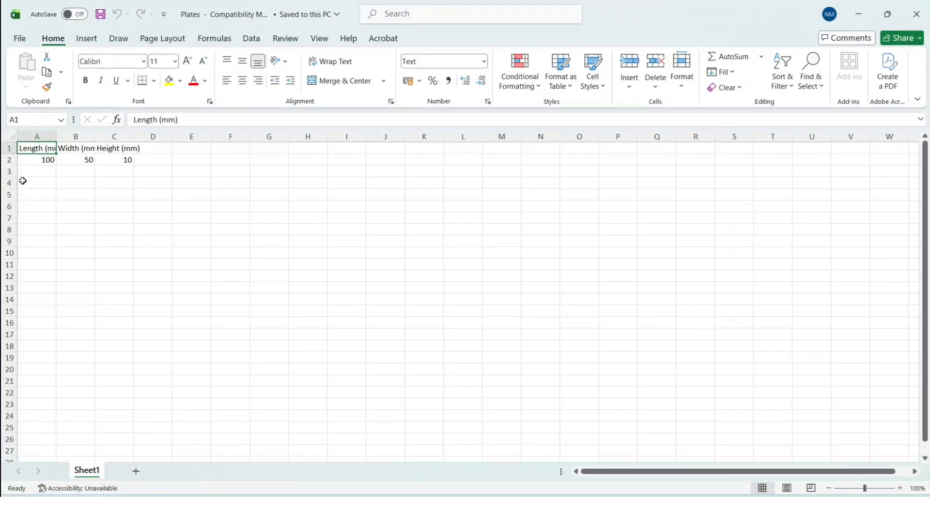
pyautogui.click(38, 174)
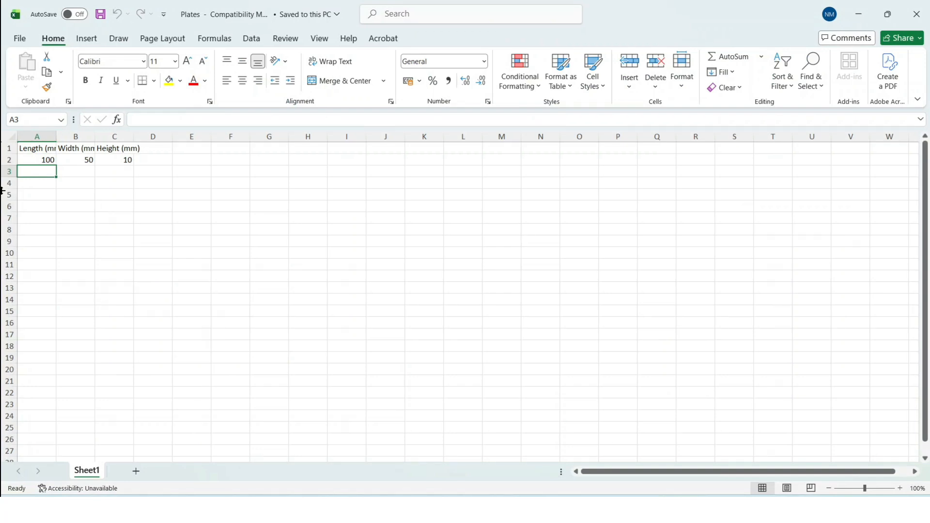
pyautogui.write('200')
pyautogui.press('Return')
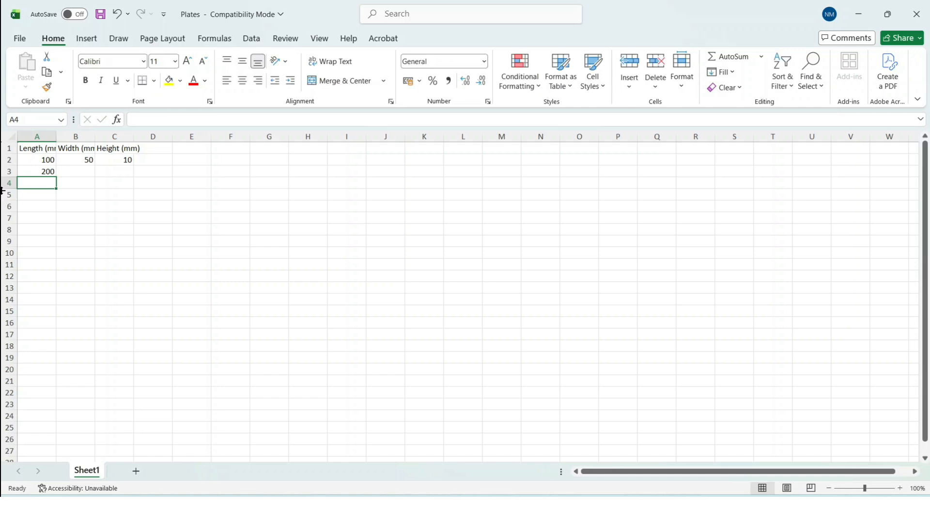
pyautogui.write('50')
pyautogui.press('Return')
pyautogui.write('300')
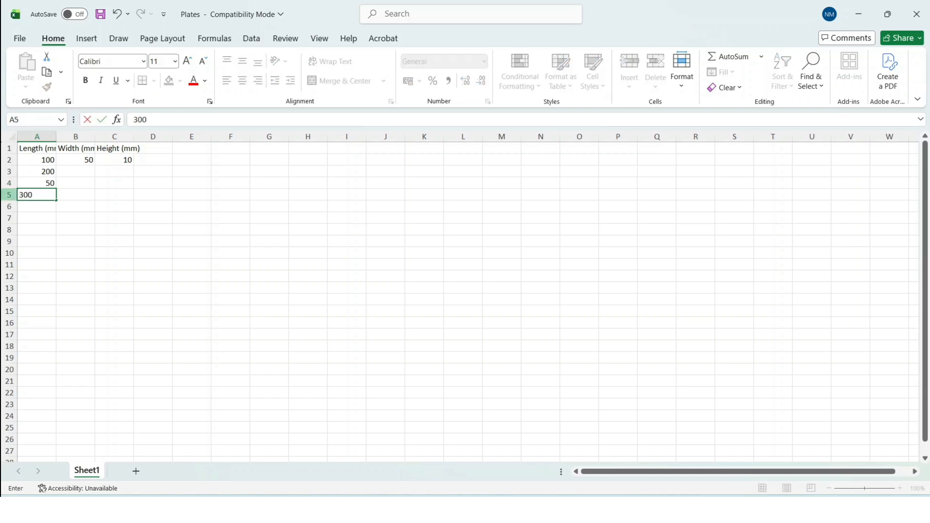
pyautogui.press('Return')
pyautogui.write('150')
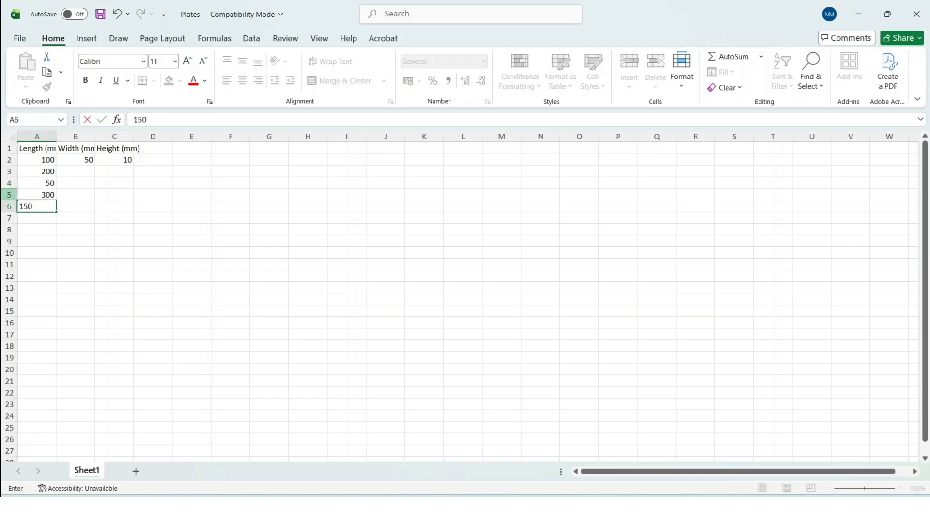
pyautogui.press('Return')
pyautogui.write('500')
pyautogui.press('Return')
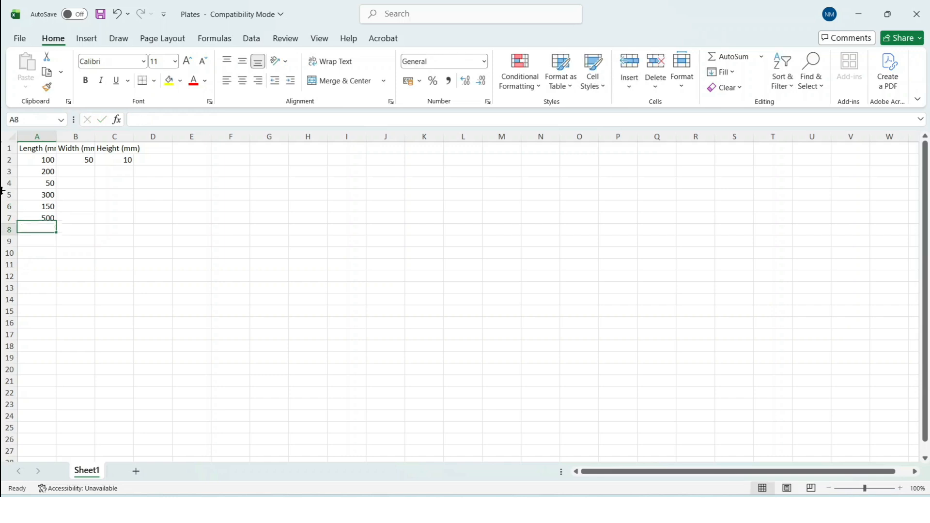
pyautogui.write('20')
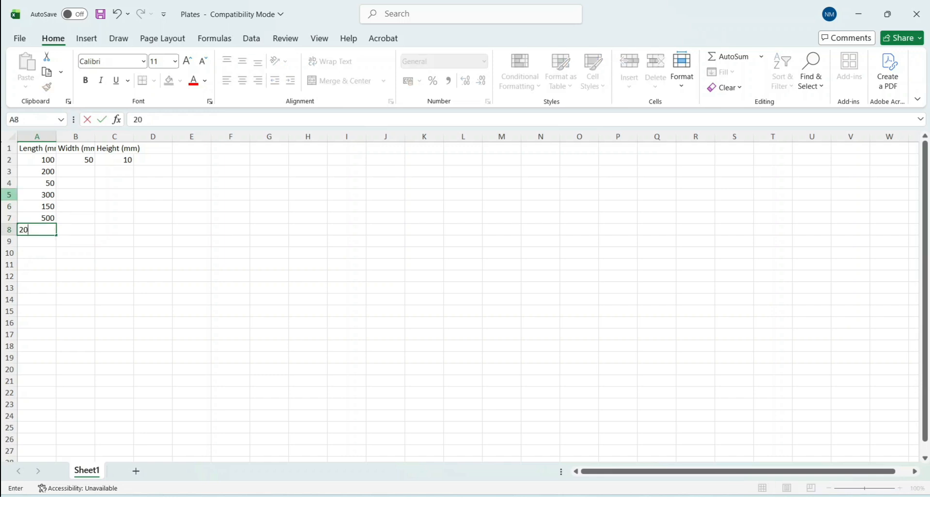
pyautogui.press('Tab')
# Fill the Width column from B3 to B8 with 100, 200, 300, 100, 250 and 30.
pyautogui.press('Up')
pyautogui.press('Up')
pyautogui.press('Up')
pyautogui.press('Up')
pyautogui.press('Up')
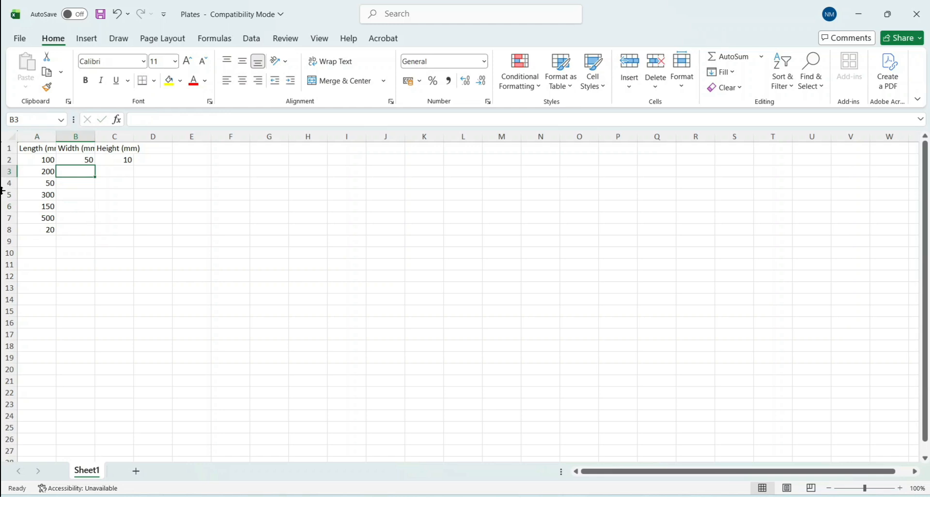
pyautogui.write('100')
pyautogui.press('Return')
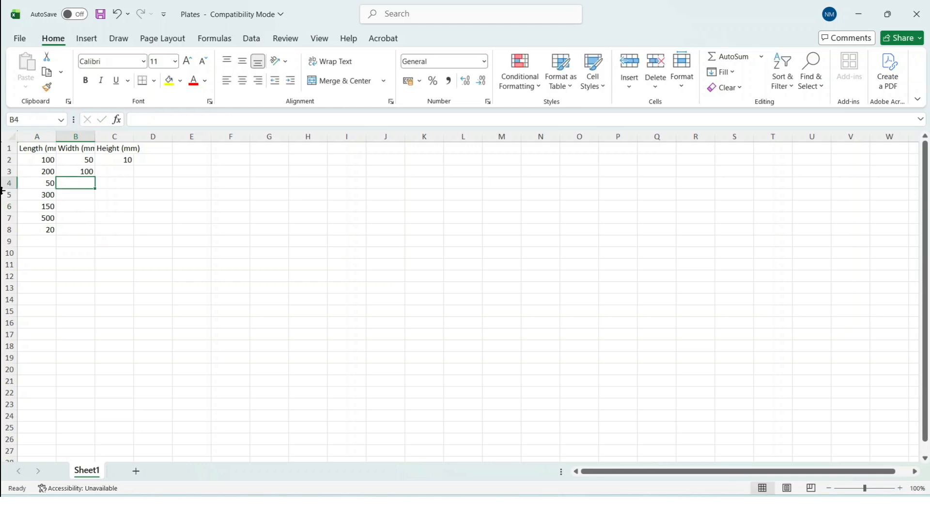
pyautogui.write('200')
pyautogui.press('Return')
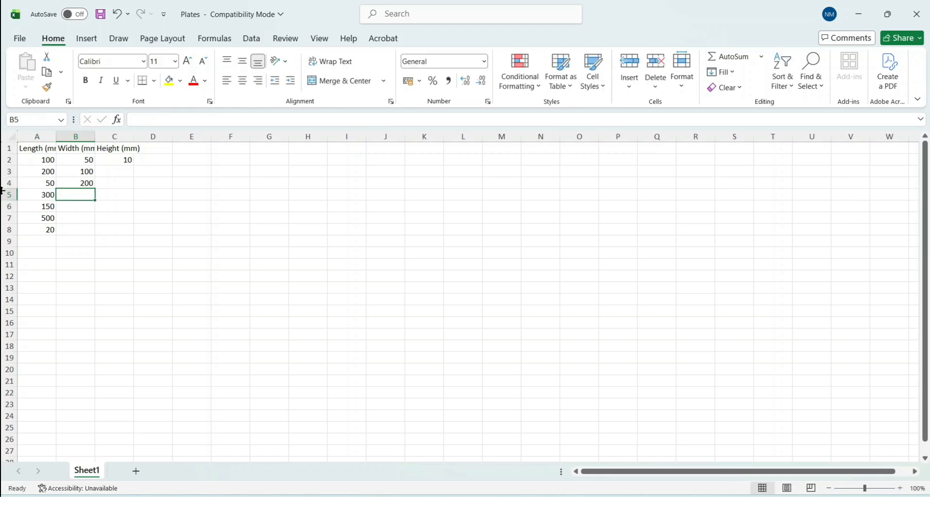
pyautogui.write('300')
pyautogui.press('Return')
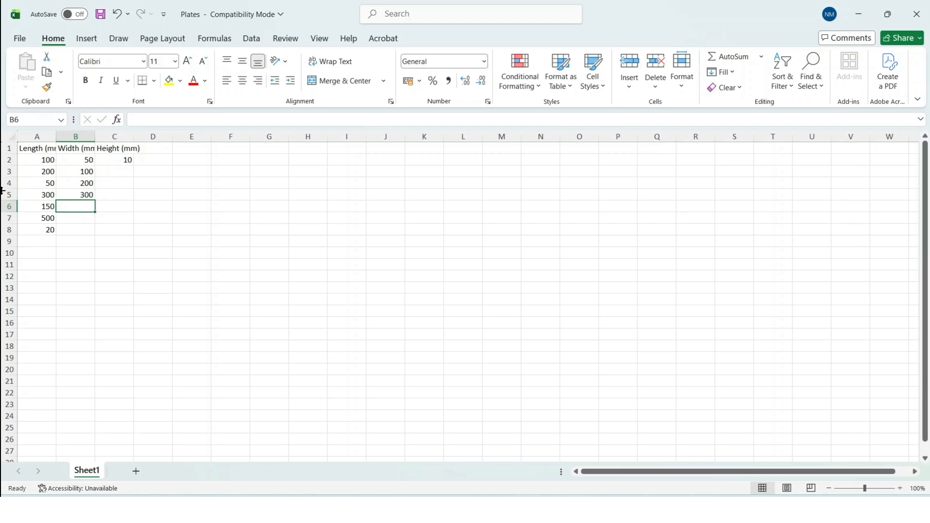
pyautogui.write('100')
pyautogui.press('Return')
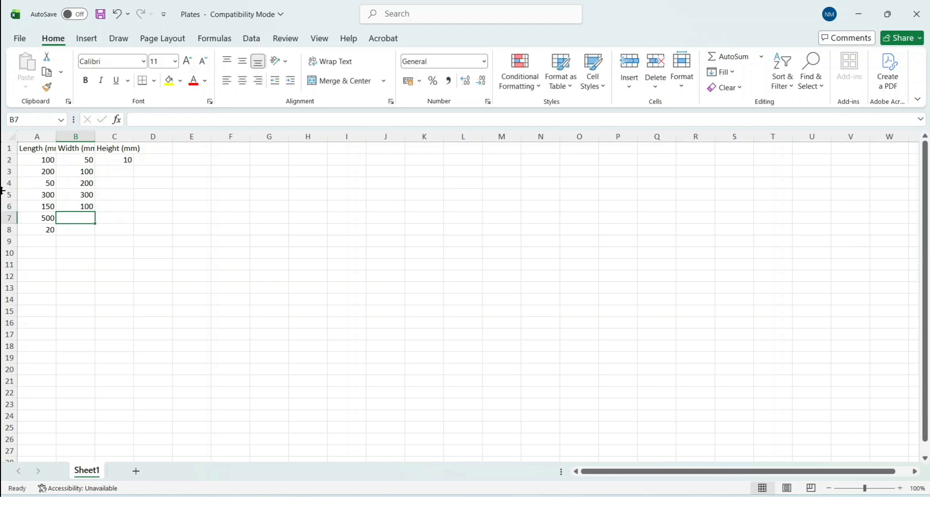
pyautogui.write('250')
pyautogui.press('Return')
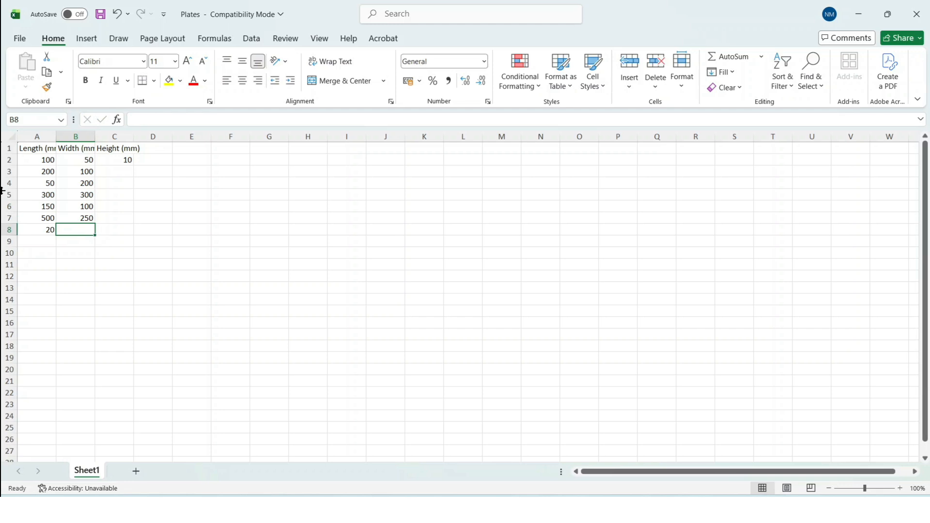
pyautogui.write('30')
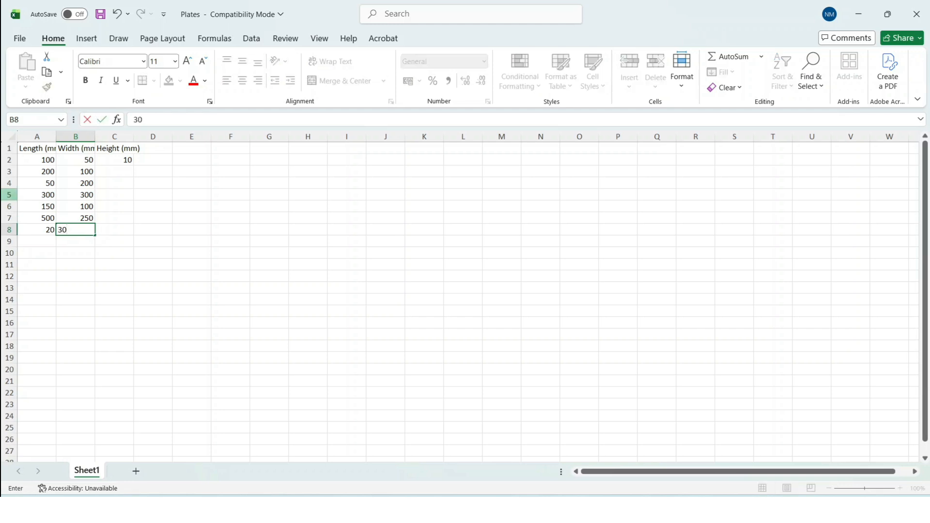
pyautogui.press('Tab')
# Fill the Height column from C3 to C8 with 20, 5, 20, 10, 30 and 5.
pyautogui.press('Up')
pyautogui.press('Up')
pyautogui.press('Up')
pyautogui.press('Up')
pyautogui.press('Up')
pyautogui.press('Up')
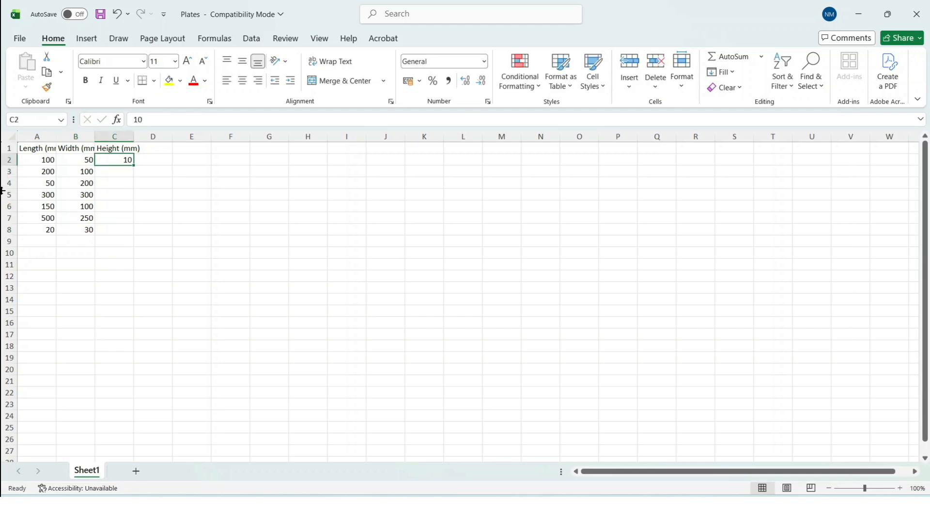
pyautogui.press('Down')
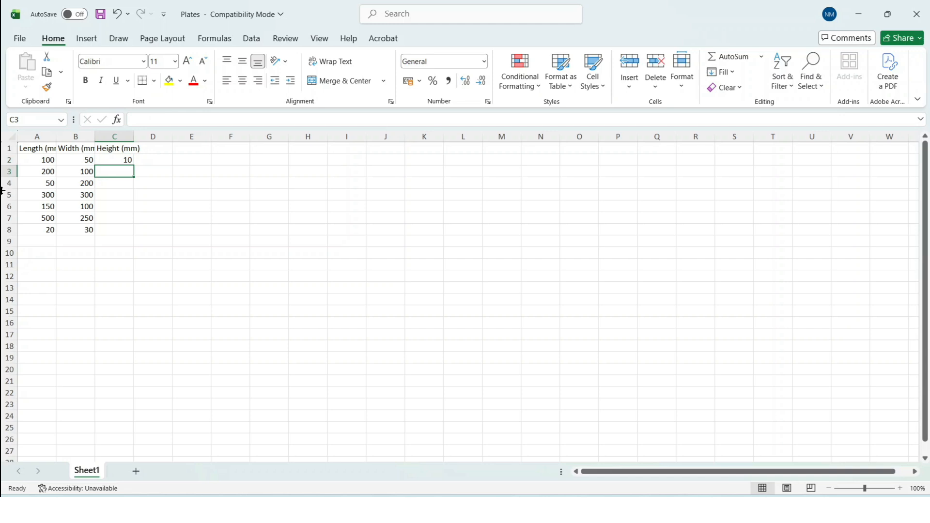
pyautogui.write('20')
pyautogui.press('Return')
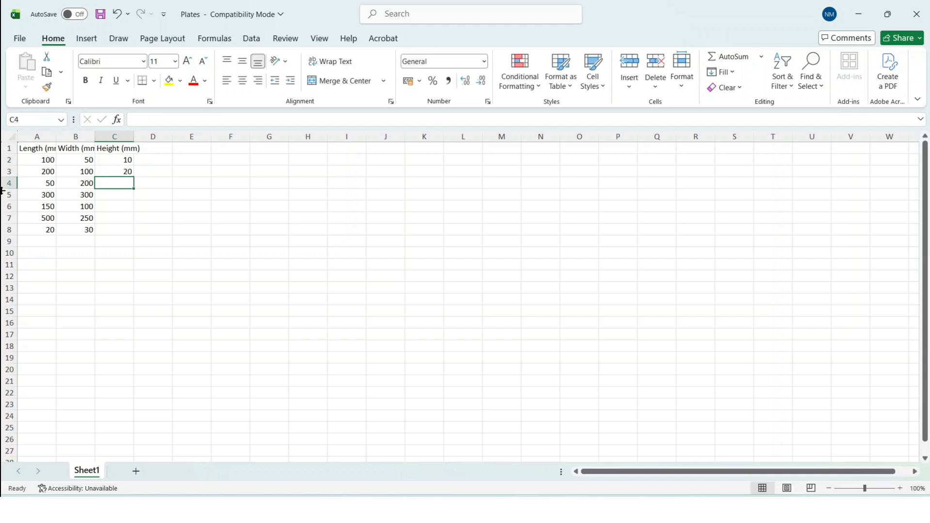
pyautogui.write('5')
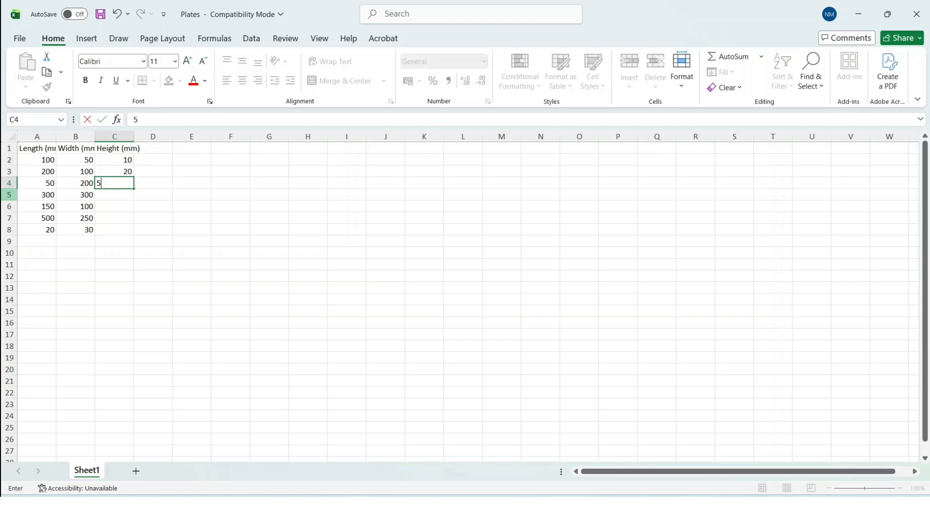
pyautogui.press('Return')
pyautogui.write('20')
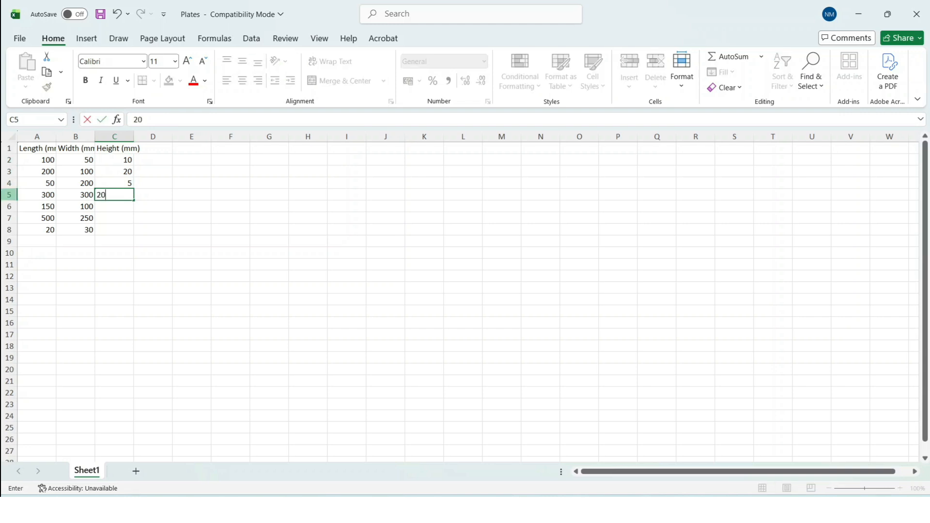
pyautogui.press('Return')
pyautogui.write('10')
pyautogui.press('Return')
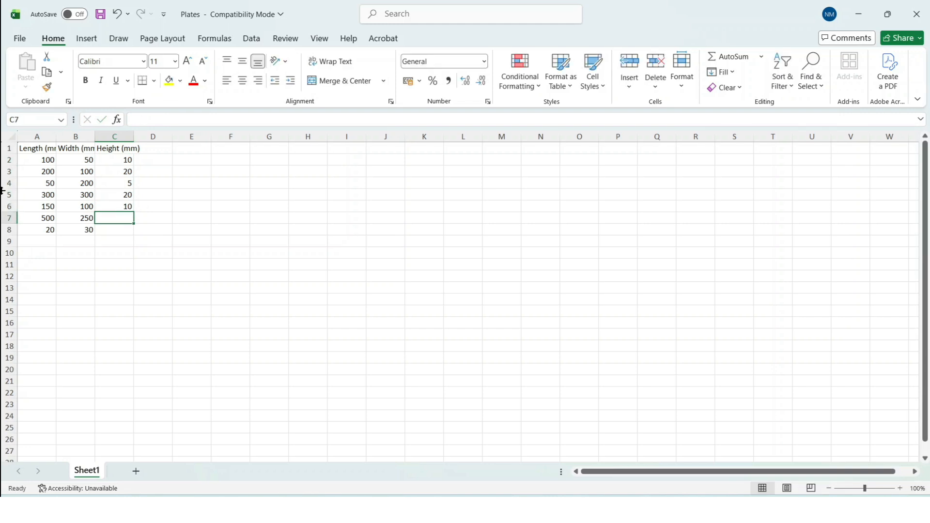
pyautogui.write('30')
pyautogui.press('Return')
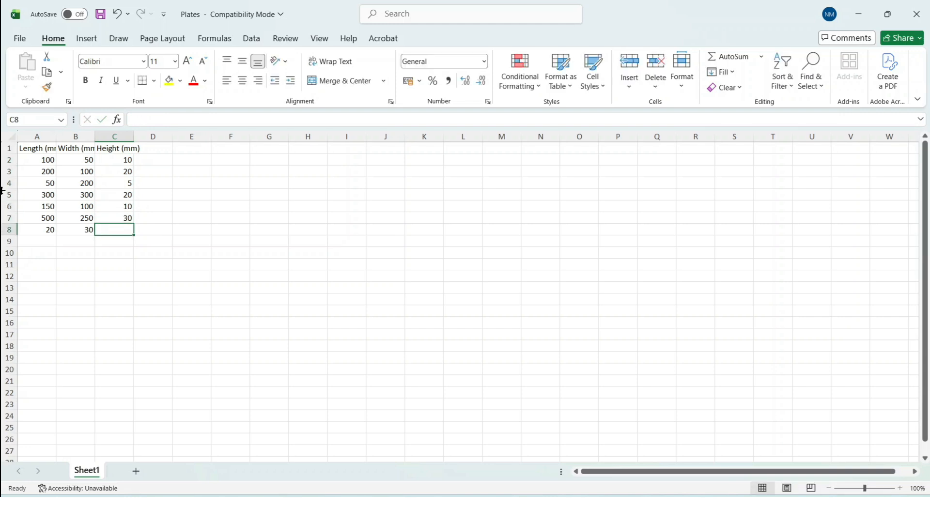
pyautogui.write('5')
pyautogui.press('Return')
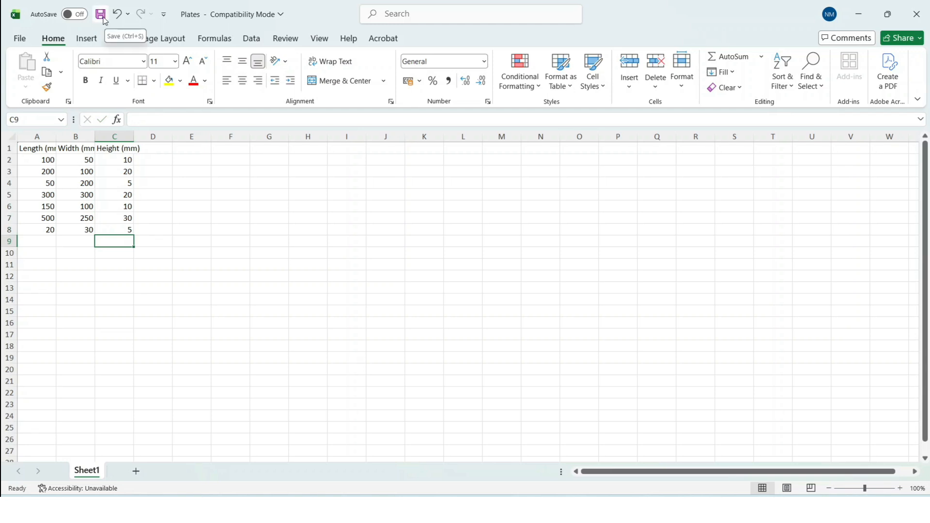
# Save and close the Plates workbook, returning to CATIA, and dismiss the design table synchronization report.
pyautogui.click(103, 18)
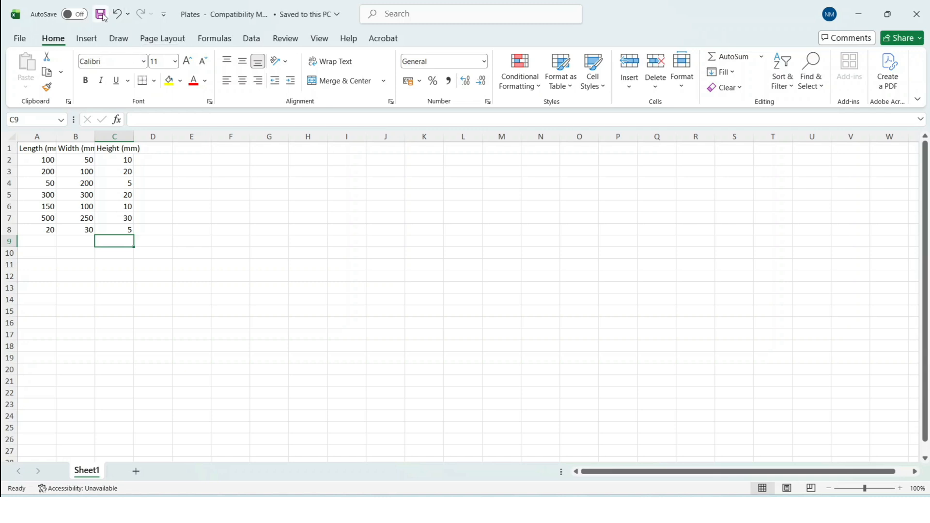
pyautogui.click(914, 12)
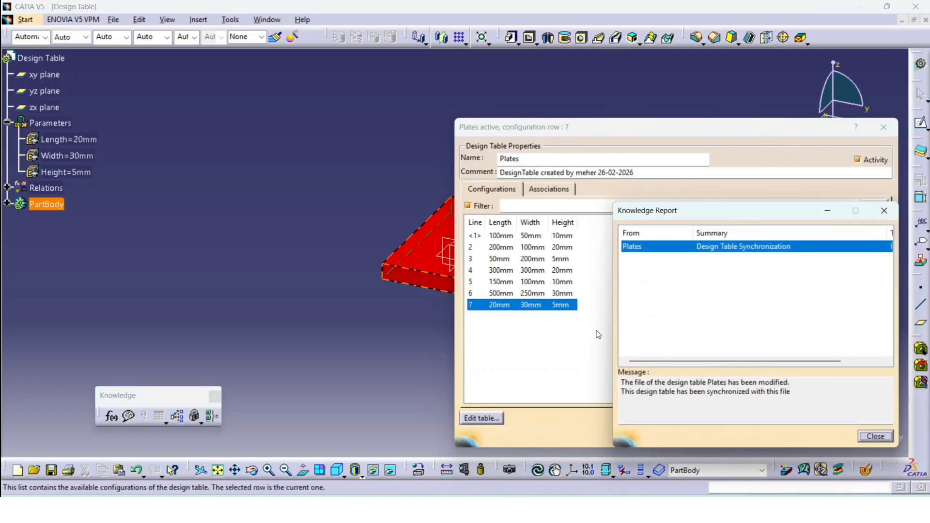
pyautogui.moveTo(702, 210); pyautogui.dragTo(603, 157)
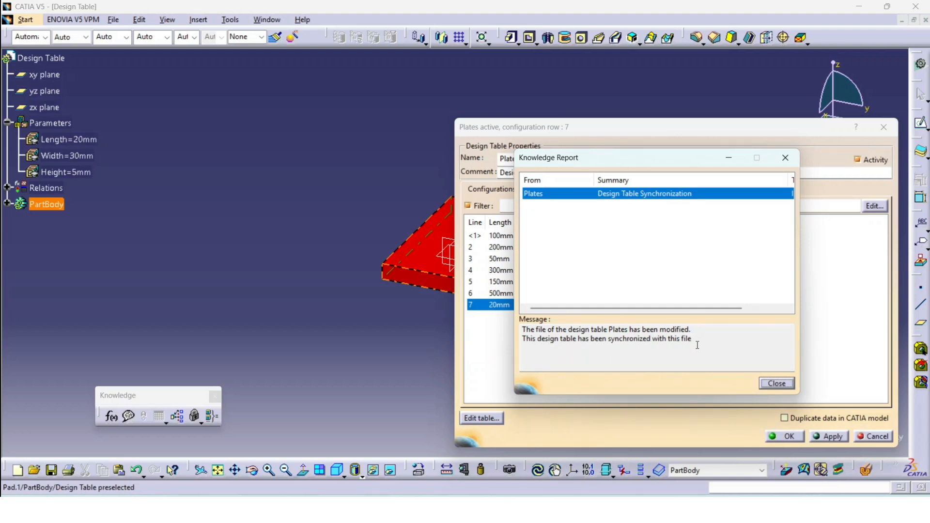
pyautogui.click(777, 383)
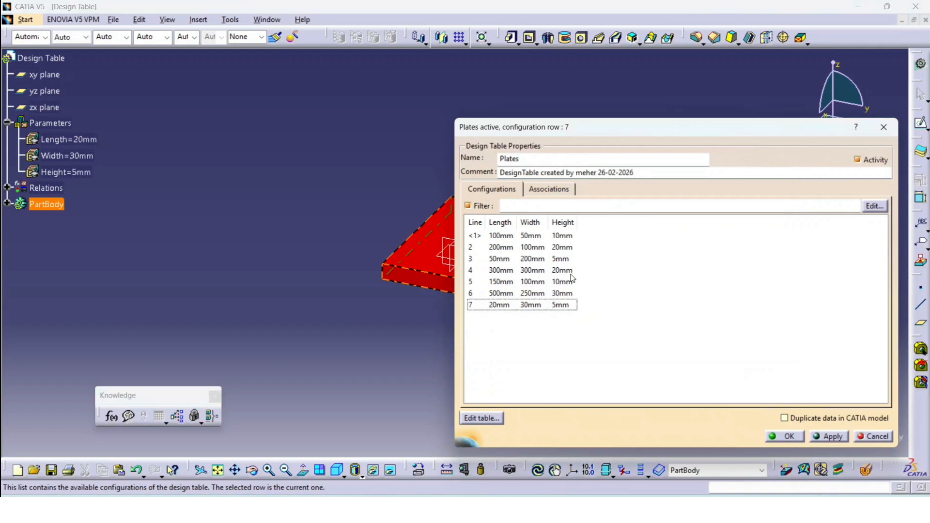
# Switch through configuration rows 2 and 7 of the Plates design table and select row 1 with the plate in view beside the dialog.
pyautogui.click(504, 247)
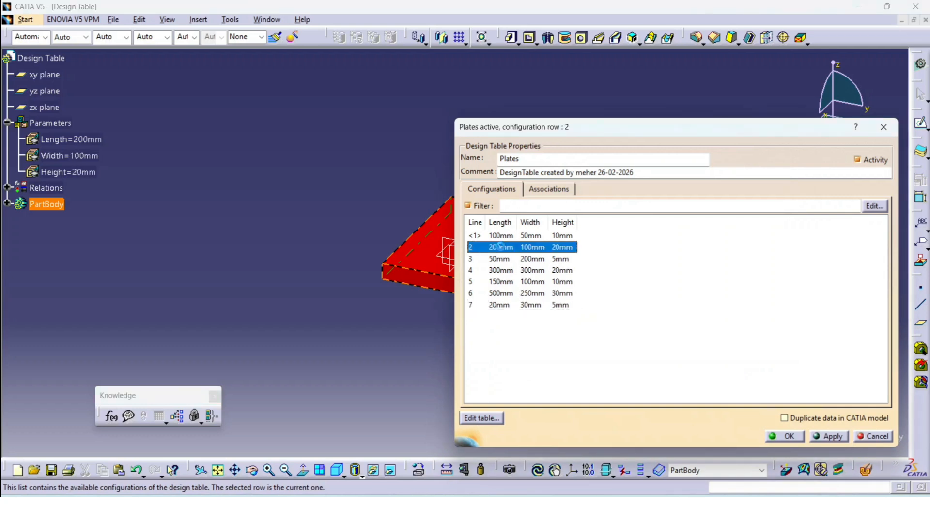
pyautogui.click(497, 305)
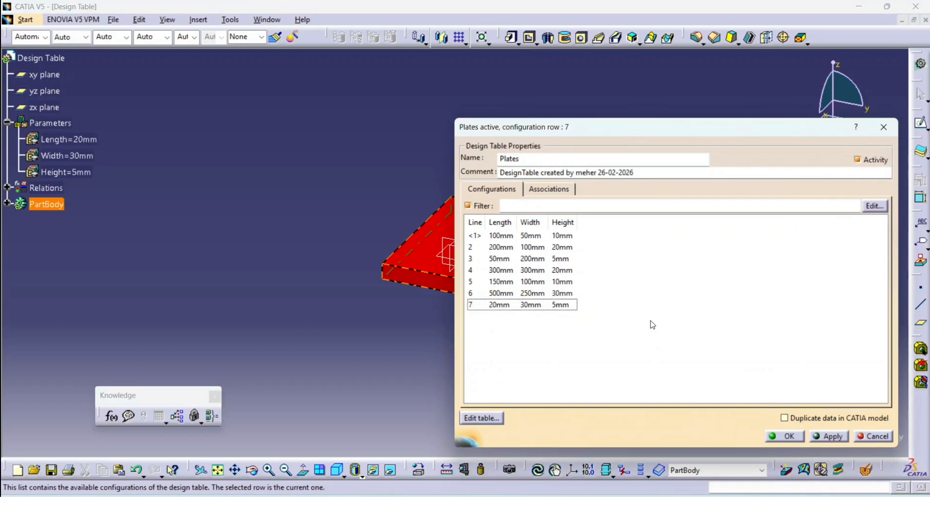
pyautogui.moveTo(610, 131); pyautogui.dragTo(636, 144)
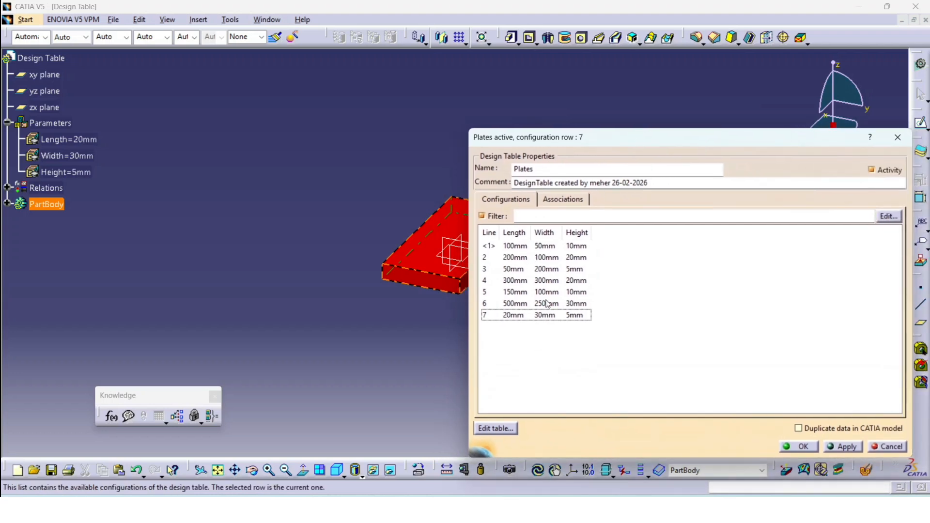
pyautogui.click(570, 247)
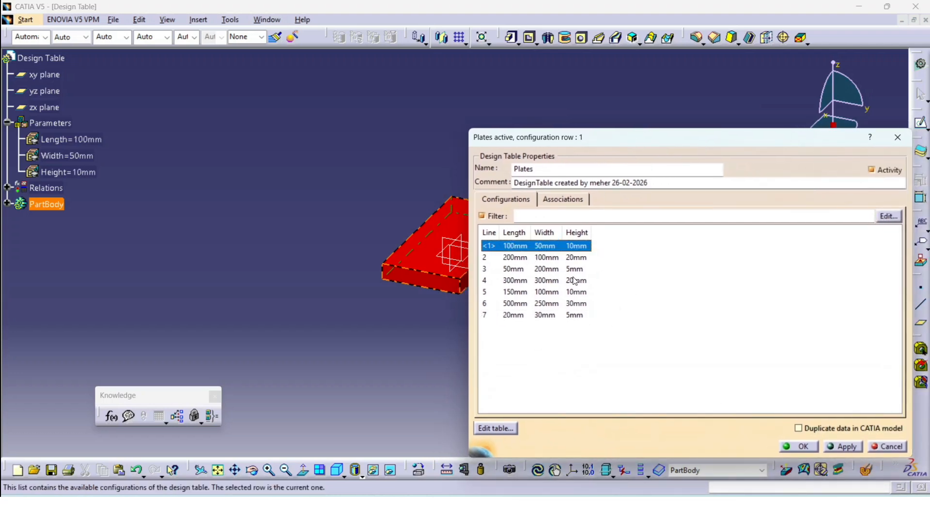
pyautogui.moveTo(420, 333); pyautogui.dragTo(363, 327, button='middle')
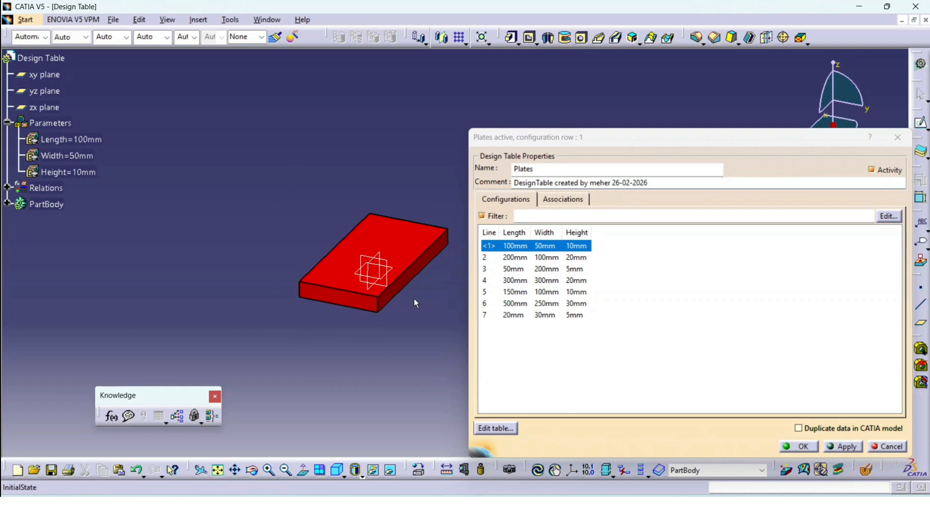
# Apply configuration row 1 of the Plates design table to the plate, and switch to row 2 and accept it.
pyautogui.click(844, 446)
pyautogui.moveTo(390, 349); pyautogui.dragTo(341, 367, button='middle')
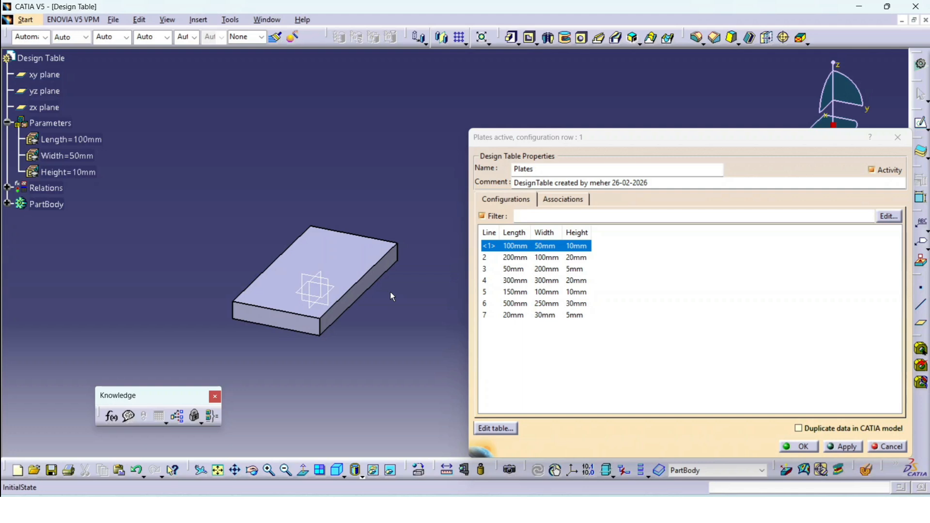
pyautogui.click(557, 256)
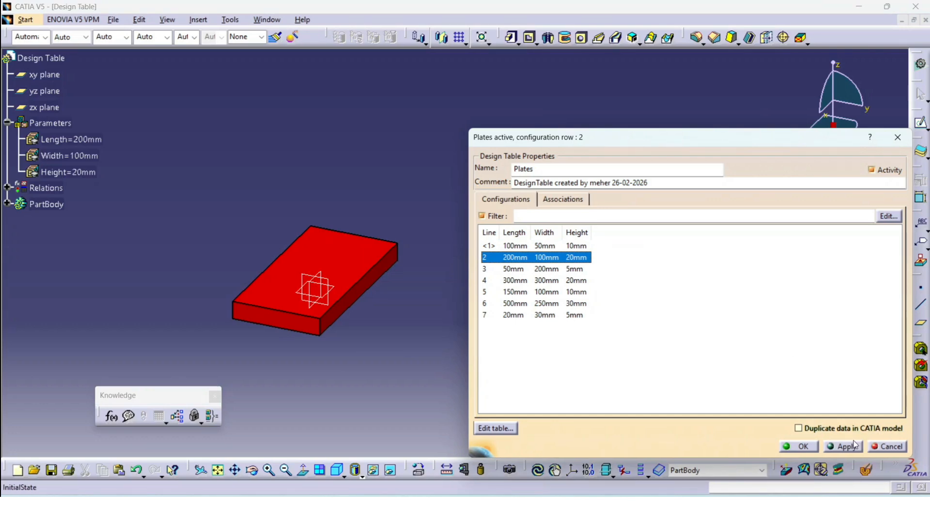
pyautogui.click(807, 448)
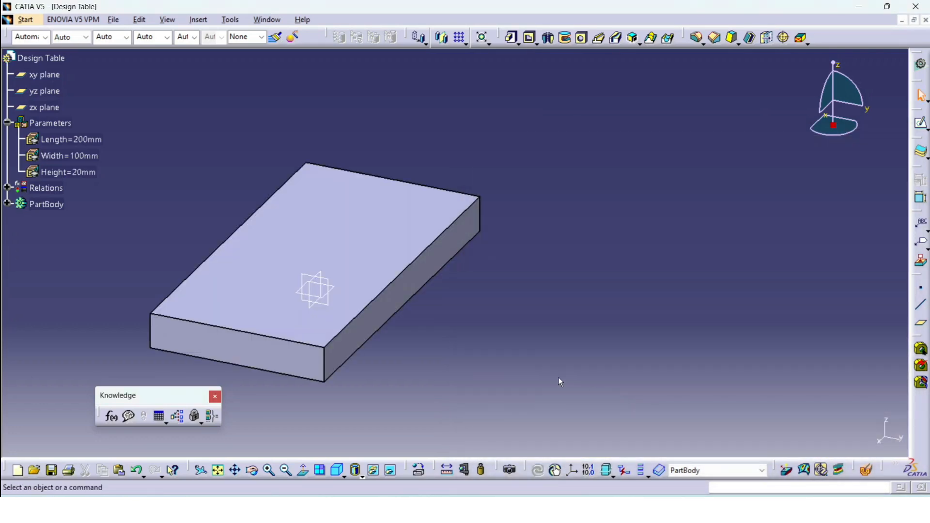
pyautogui.moveTo(485, 350); pyautogui.dragTo(558, 325, button='middle')
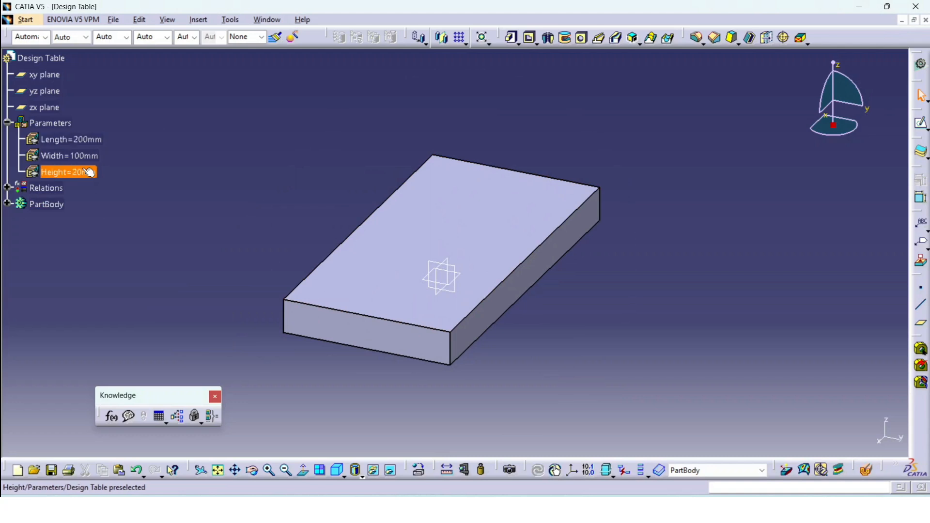
# Expand Relations in the tree, reopen the Plates design table and switch the plate to configuration row 3.
pyautogui.click(8, 187)
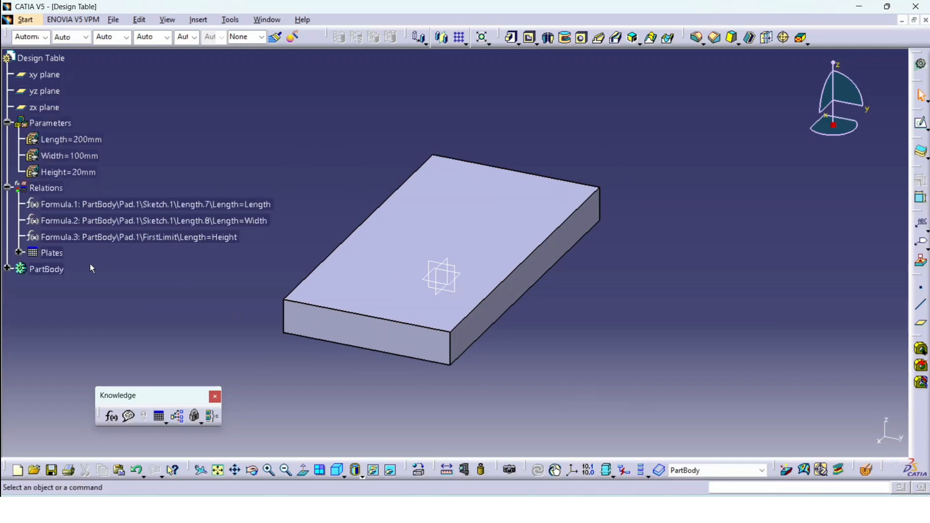
pyautogui.doubleClick(41, 255)
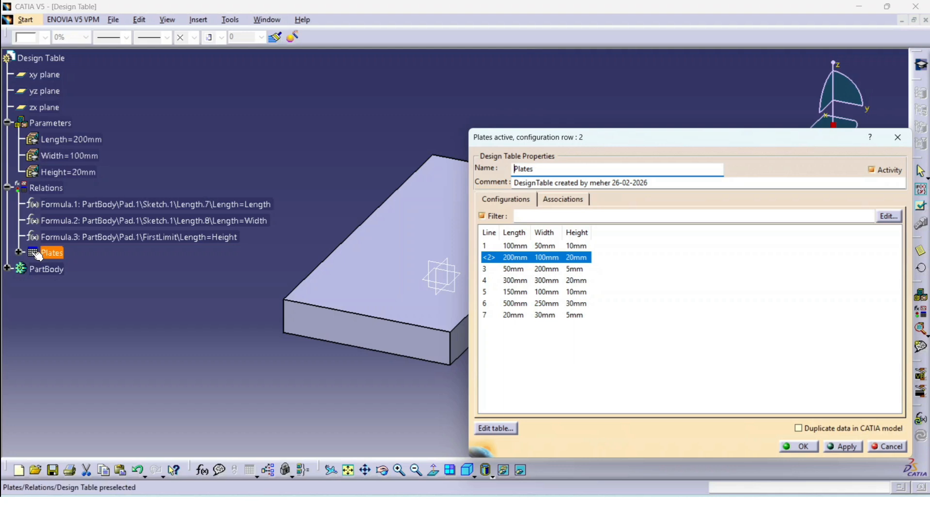
pyautogui.click(548, 269)
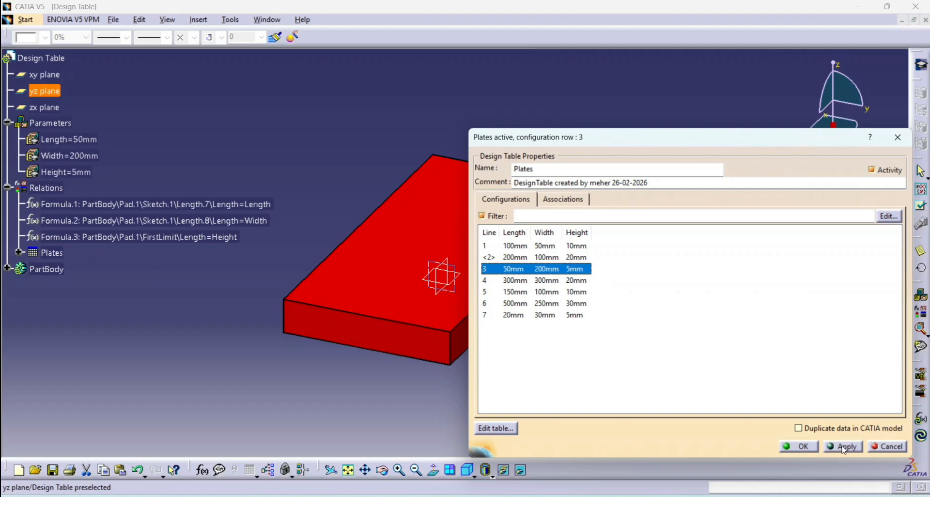
pyautogui.click(824, 447)
pyautogui.moveTo(351, 321); pyautogui.dragTo(263, 356, button='middle')
pyautogui.moveTo(363, 321); pyautogui.dragTo(293, 321, button='middle')
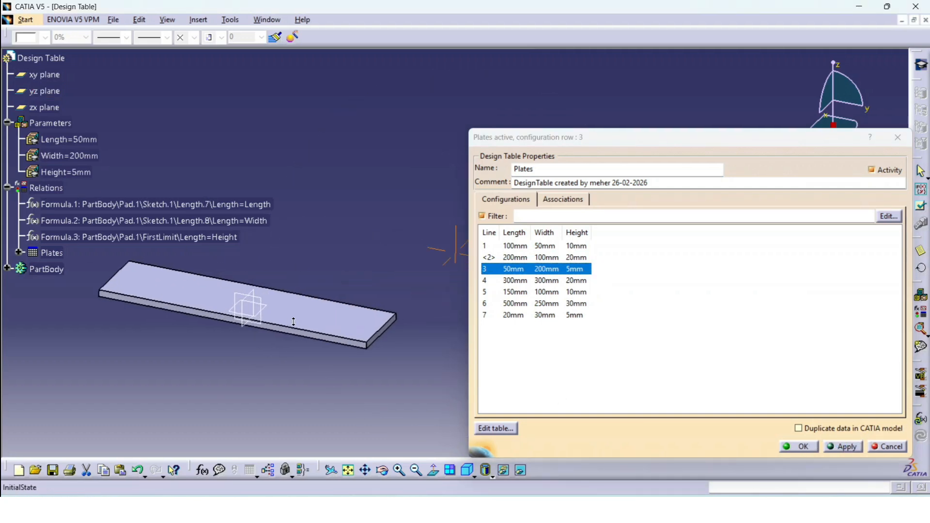
pyautogui.click(798, 446)
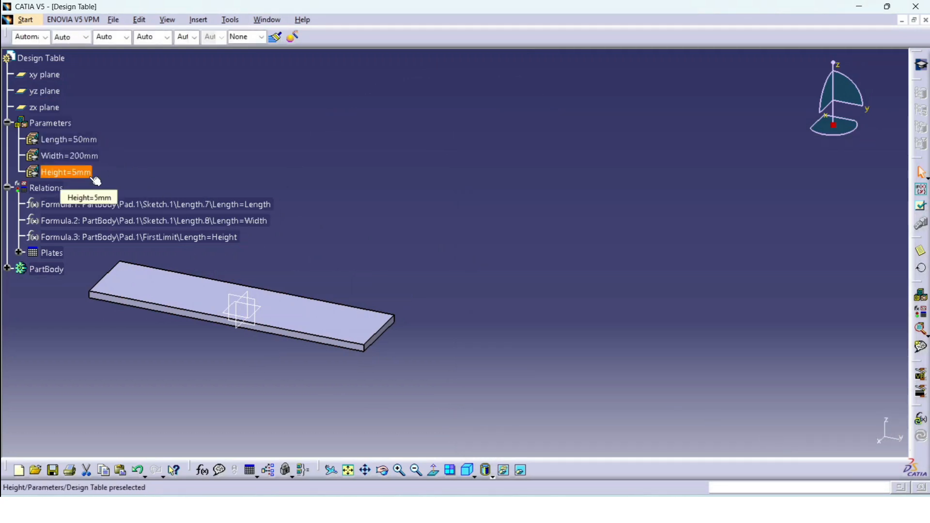
pyautogui.moveTo(261, 303); pyautogui.dragTo(392, 280, button='middle')
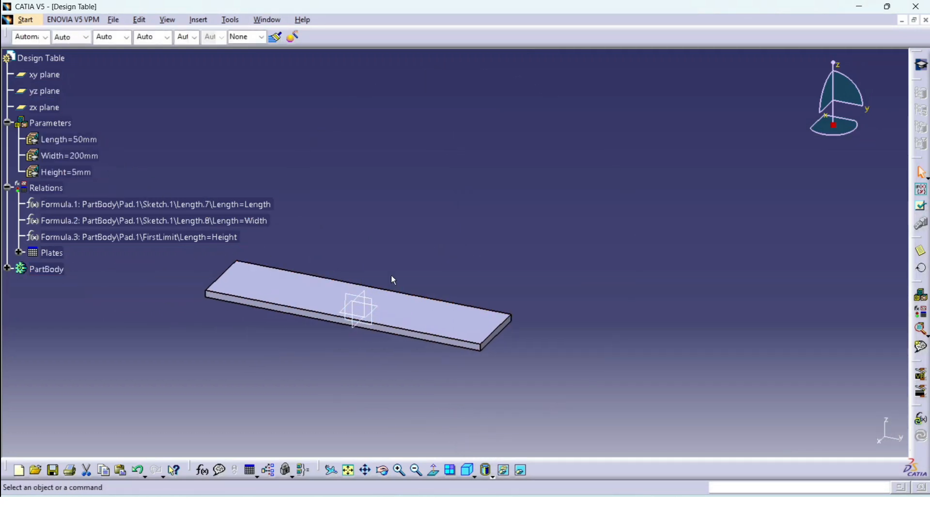
# Reopen the Plates design table and apply configuration row 4, with the whole plate in view beside the dialog.
pyautogui.doubleClick(50, 252)
pyautogui.click(521, 282)
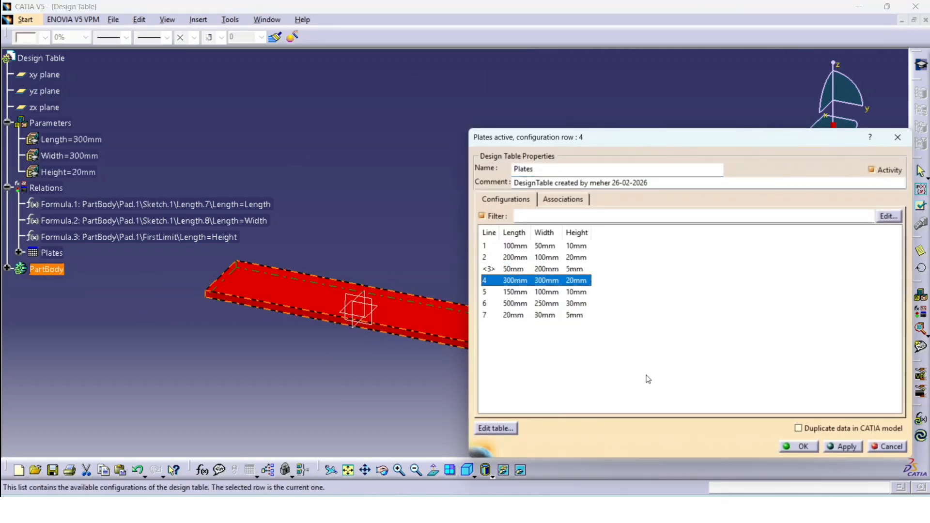
pyautogui.click(842, 449)
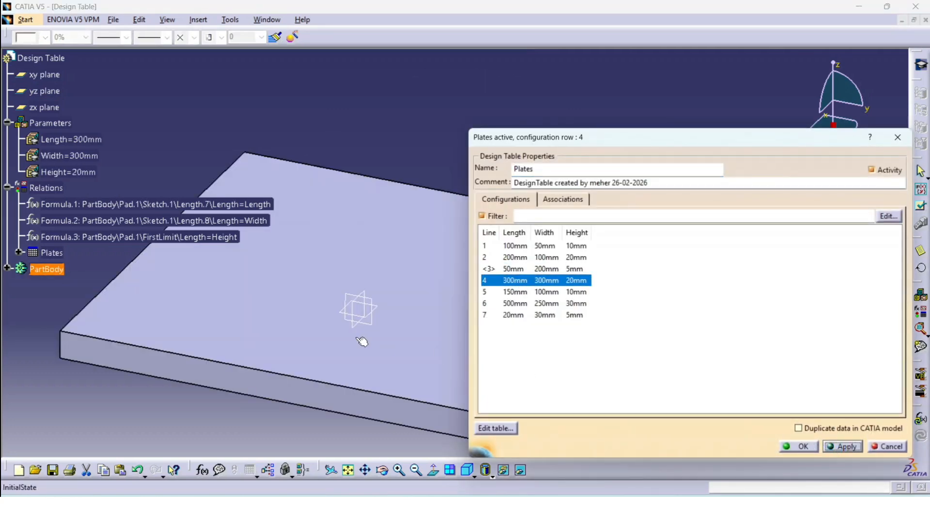
pyautogui.moveTo(361, 340); pyautogui.dragTo(389, 254, button='middle')
pyautogui.moveTo(389, 254); pyautogui.dragTo(380, 308, button='middle')
pyautogui.moveTo(380, 308); pyautogui.dragTo(283, 350, button='middle')
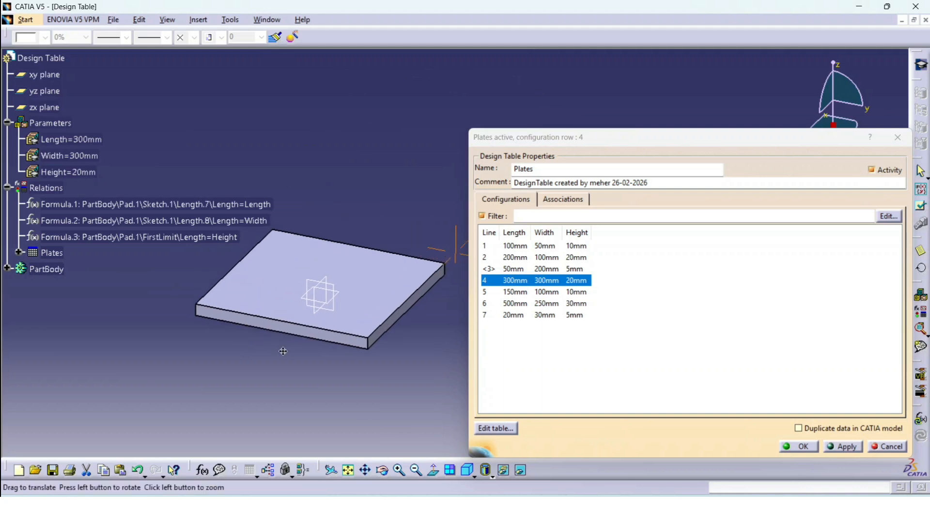
# Apply configuration row 6, switch to row 7 and accept it, and bring the small plate into close view.
pyautogui.click(486, 303)
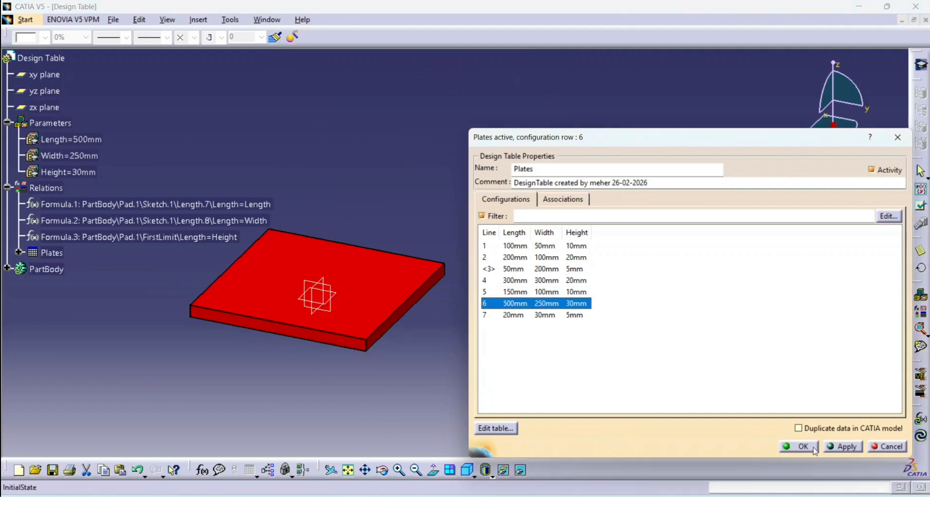
pyautogui.click(844, 446)
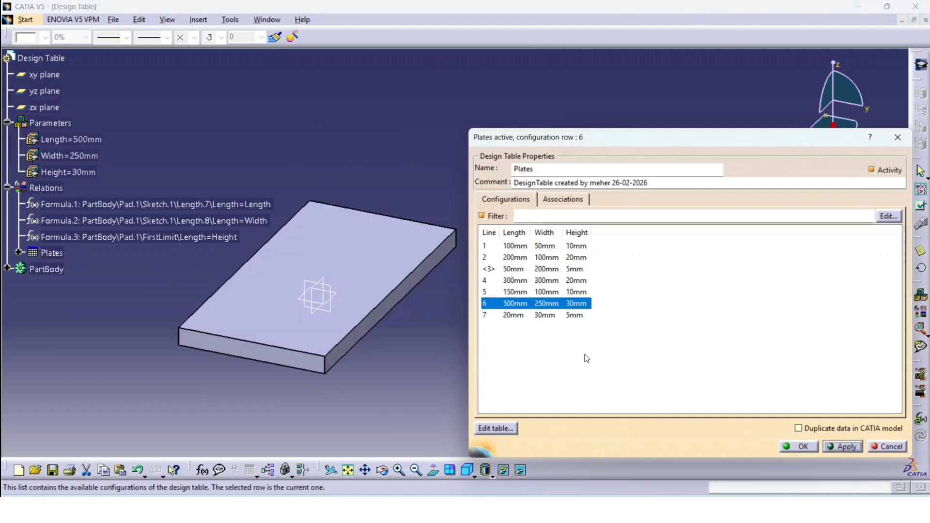
pyautogui.click(547, 316)
pyautogui.click(843, 446)
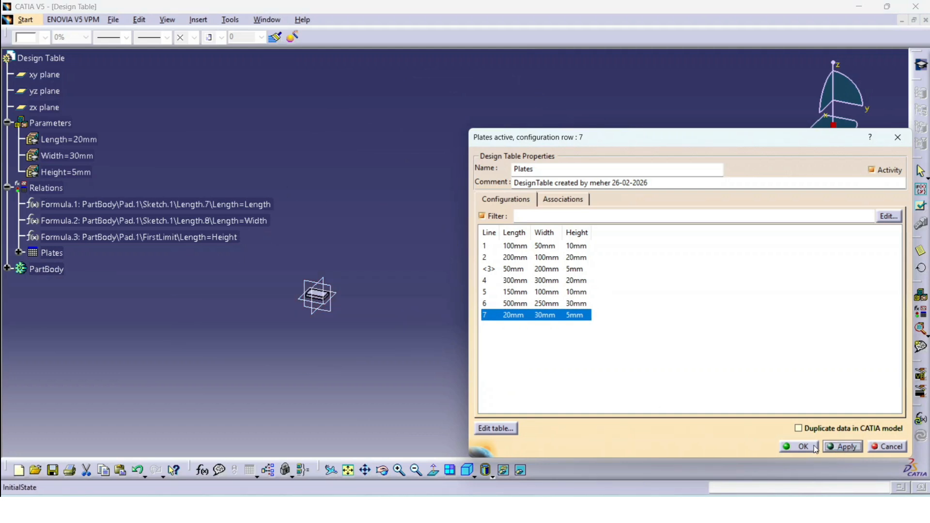
pyautogui.click(800, 446)
pyautogui.click(491, 335)
pyautogui.moveTo(484, 330); pyautogui.dragTo(569, 234, button='middle')
pyautogui.moveTo(414, 345); pyautogui.dragTo(809, 176, button='middle')
pyautogui.moveTo(607, 327); pyautogui.dragTo(666, 315, button='middle')
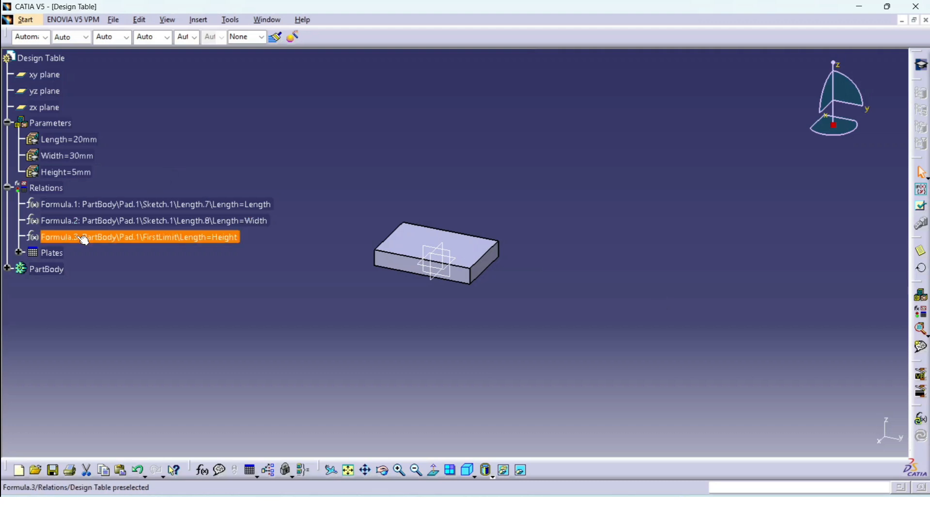
# Open the Plates design table's workbook in Excel and fill row 9 with Length 100, Width 20 and Height 3.
pyautogui.doubleClick(40, 254)
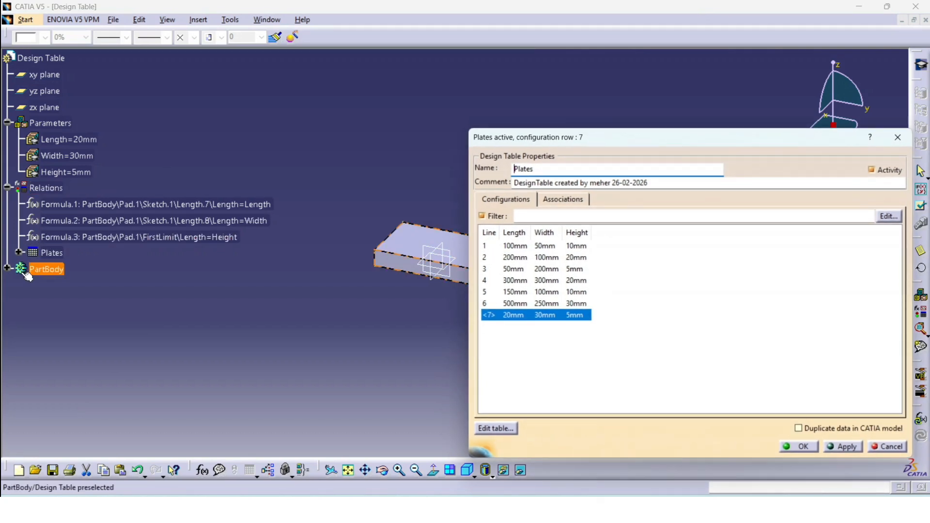
pyautogui.click(501, 428)
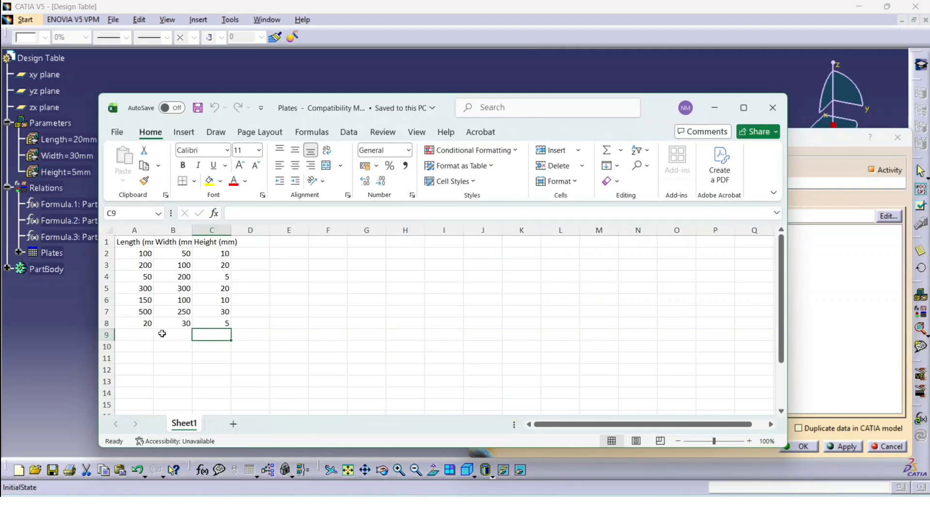
pyautogui.click(148, 334)
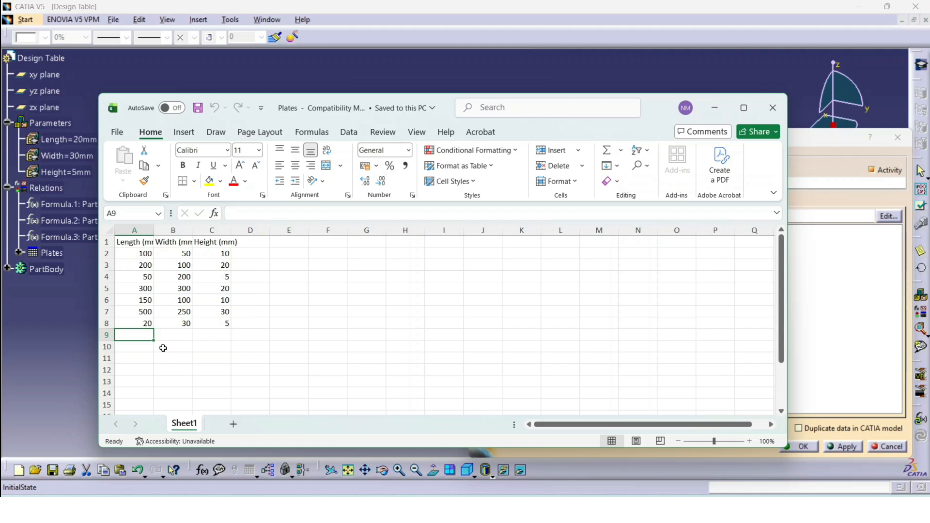
pyautogui.write('100')
pyautogui.press('Tab')
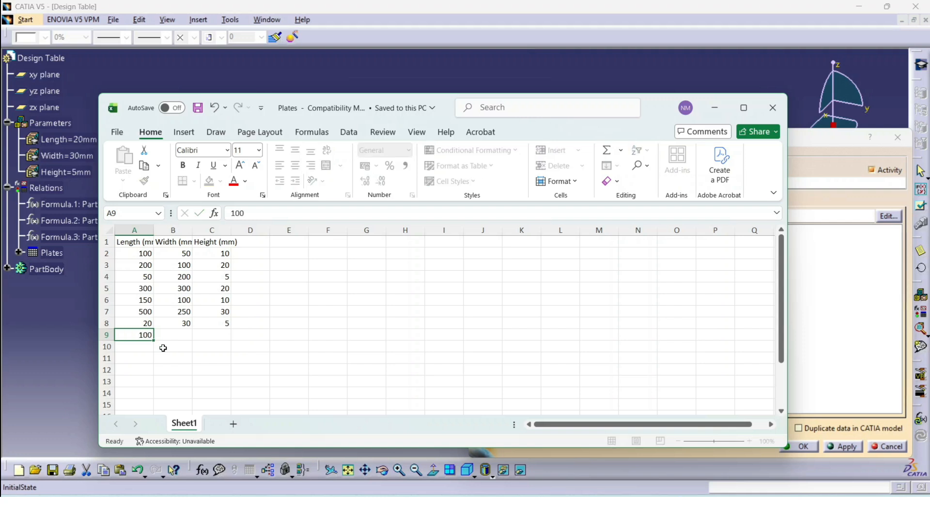
pyautogui.write('5')
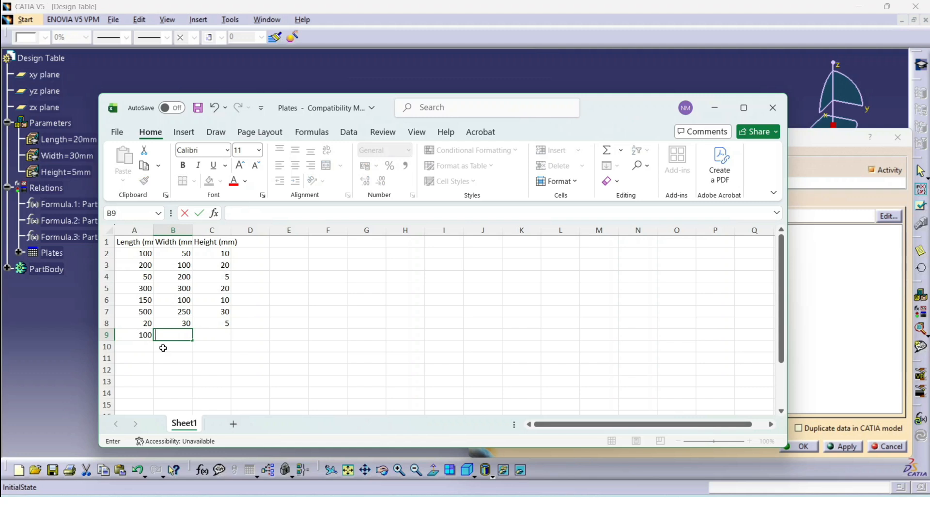
pyautogui.press('Tab')
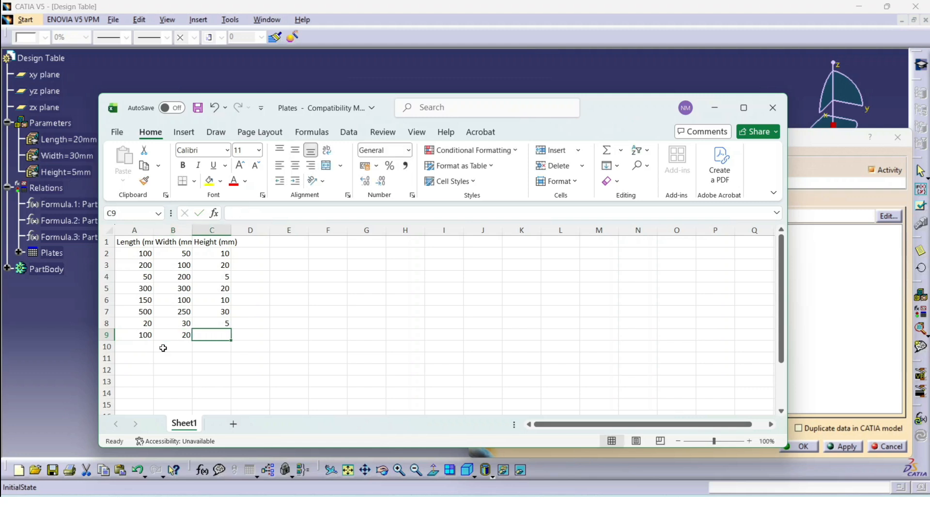
pyautogui.write('3')
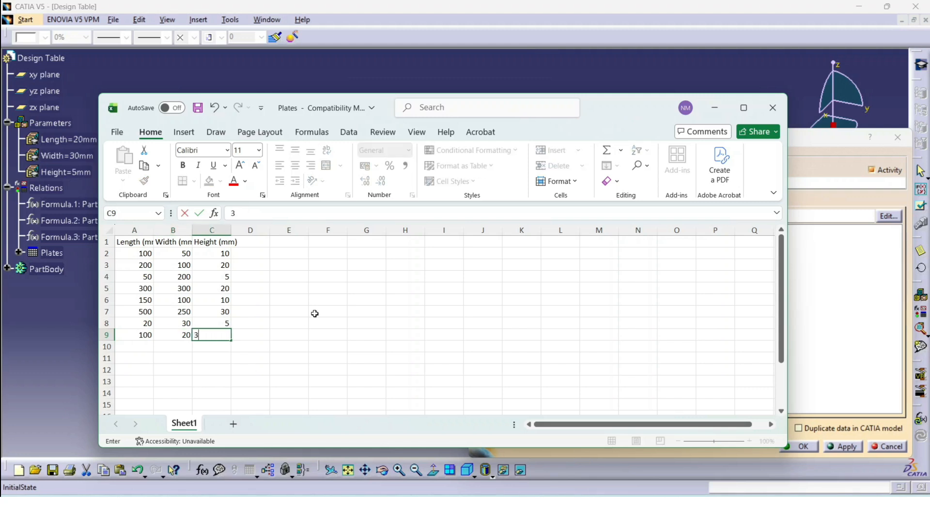
# Save and close the workbook with the added row, return to CATIA and dismiss the synchronization report.
pyautogui.click(206, 108)
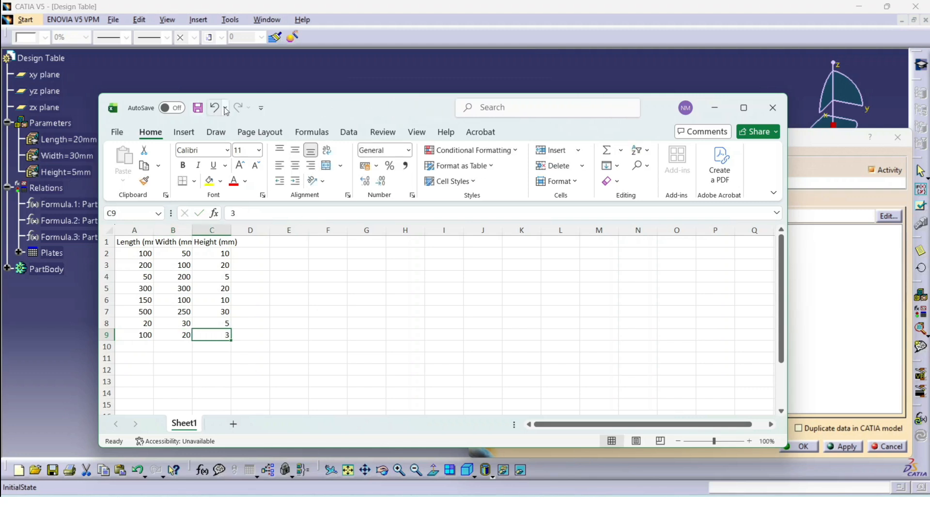
pyautogui.click(773, 108)
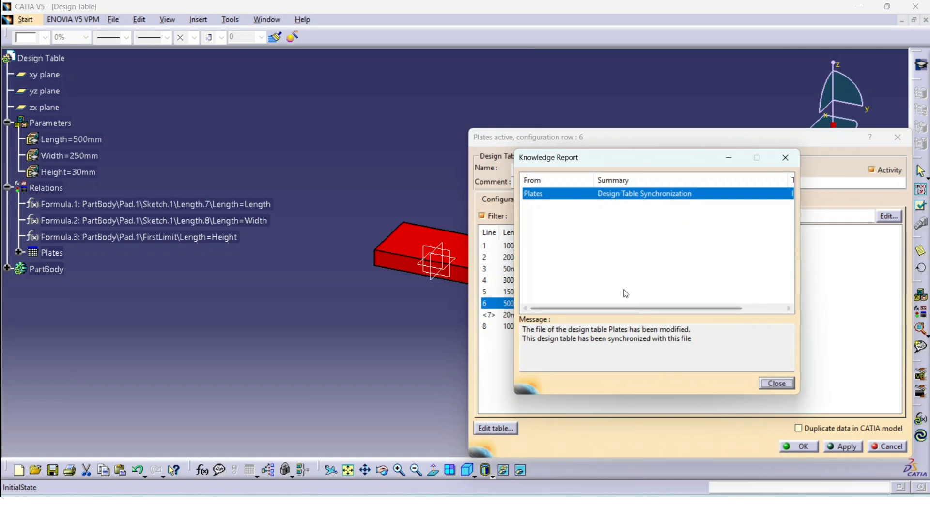
pyautogui.click(777, 383)
# Apply the new configuration row 8 of the Plates design table to the plate and accept it.
pyautogui.click(521, 327)
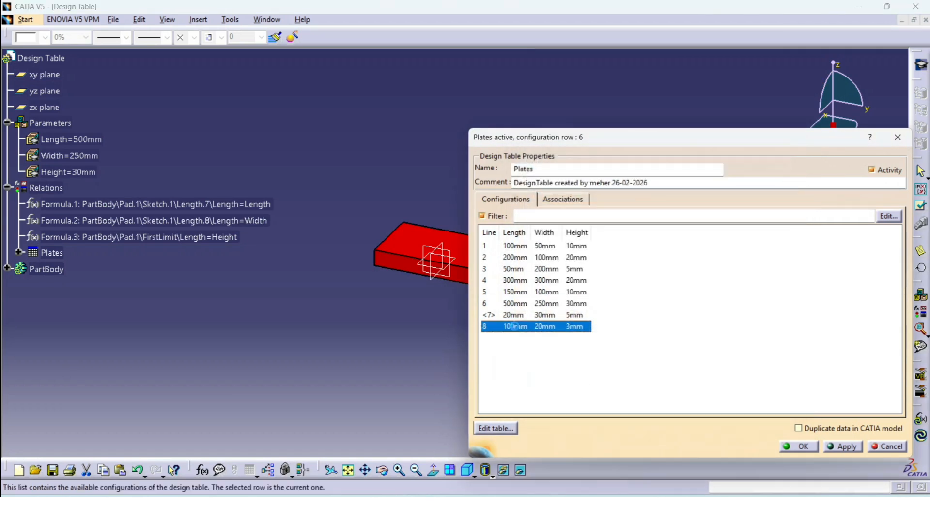
pyautogui.click(843, 446)
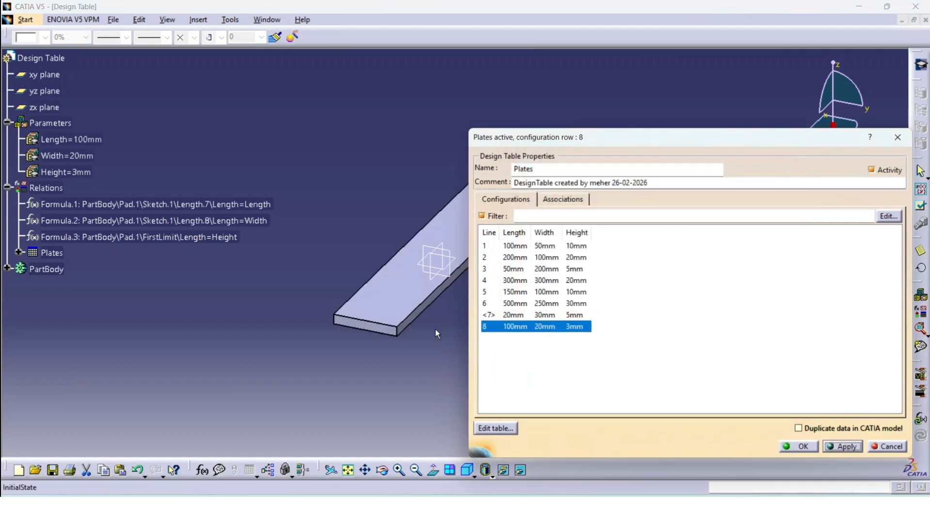
pyautogui.moveTo(269, 355); pyautogui.dragTo(337, 363, button='middle')
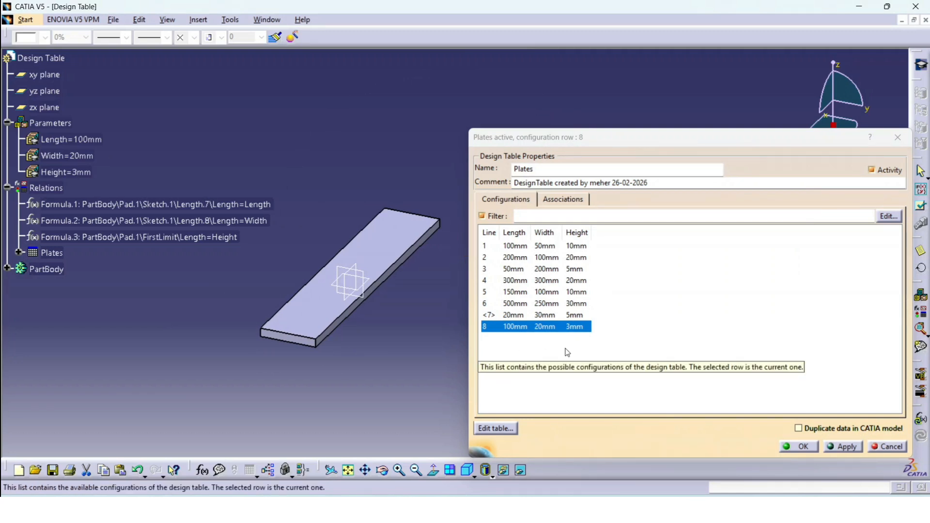
pyautogui.click(798, 446)
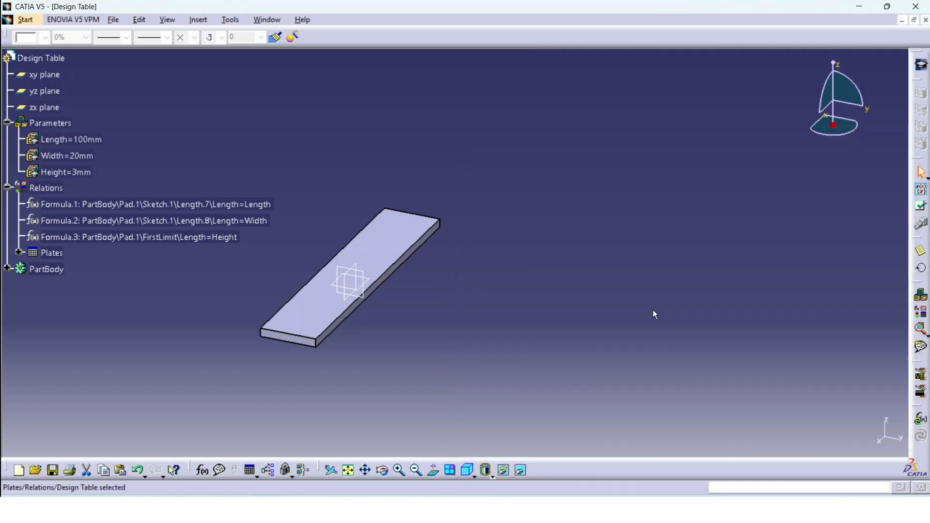
pyautogui.moveTo(500, 289); pyautogui.dragTo(618, 237, button='middle')
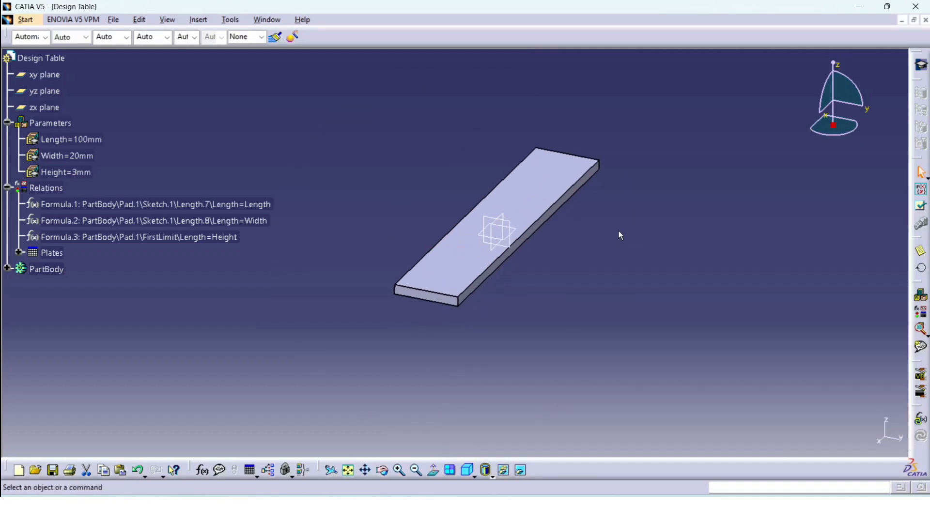